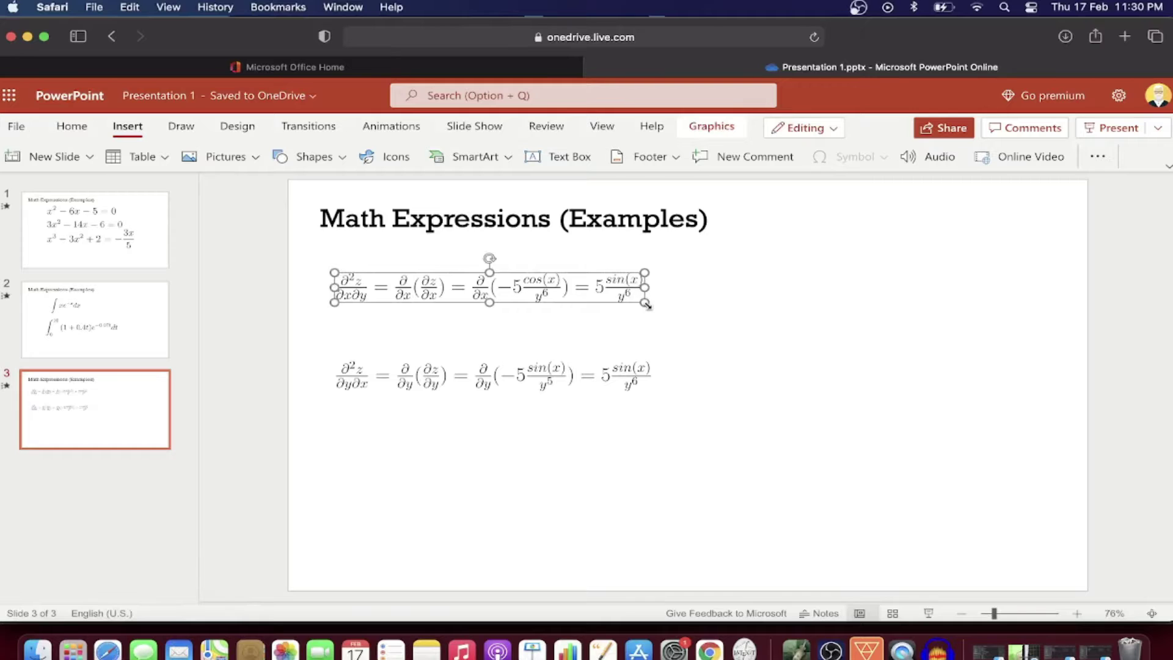
# - Resize the first partial-derivative equation larger, then enlarge the second one to match it
pyautogui.moveTo(646, 303); pyautogui.dragTo(751, 340)
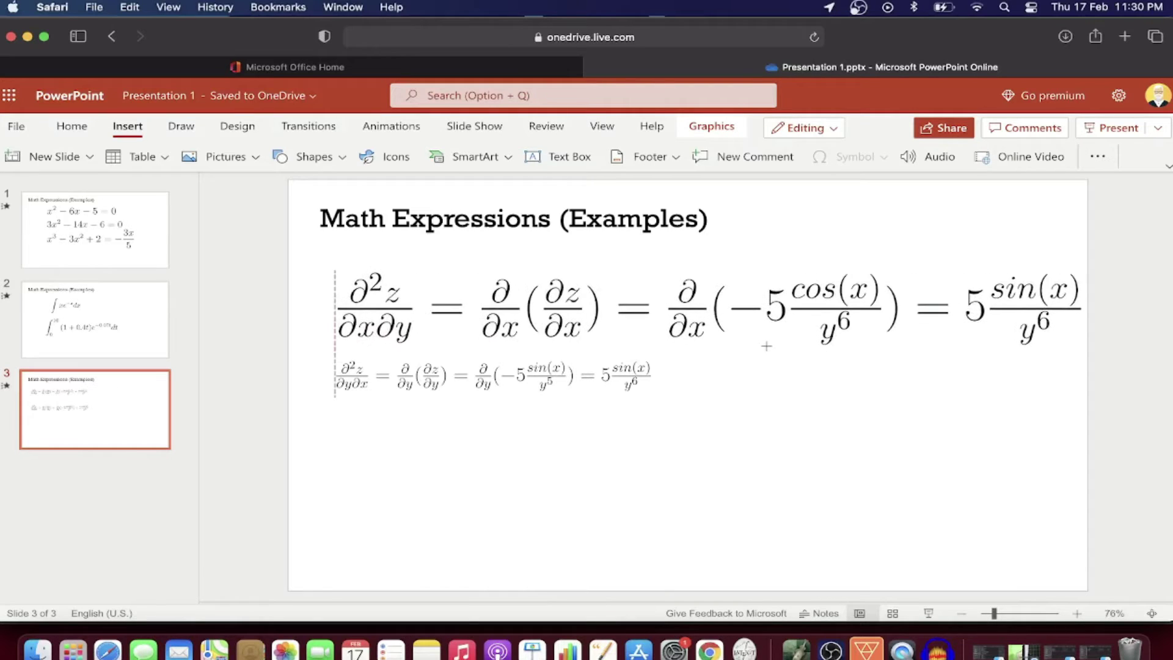
pyautogui.click(617, 371)
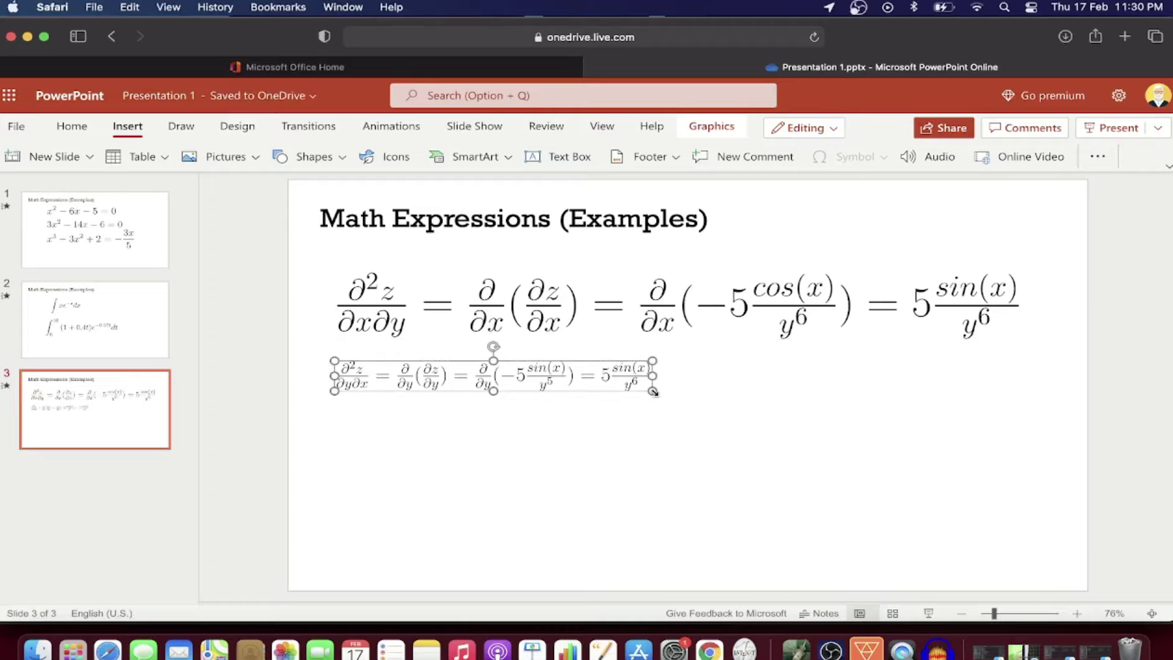
pyautogui.moveTo(653, 392); pyautogui.dragTo(804, 422)
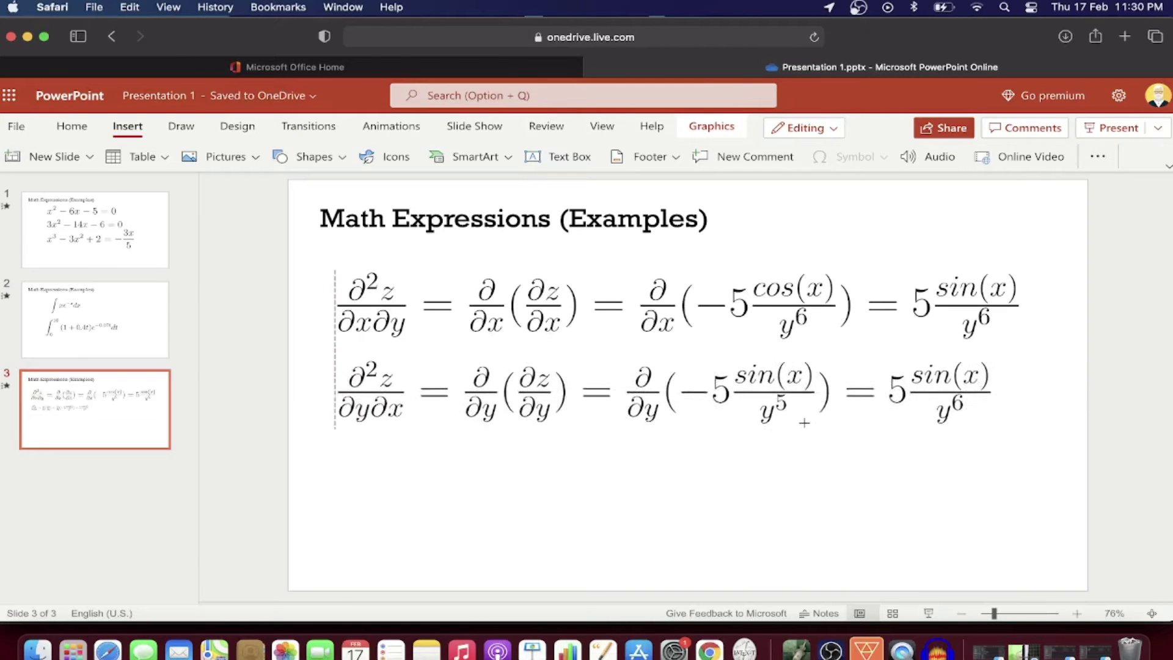
pyautogui.click(974, 537)
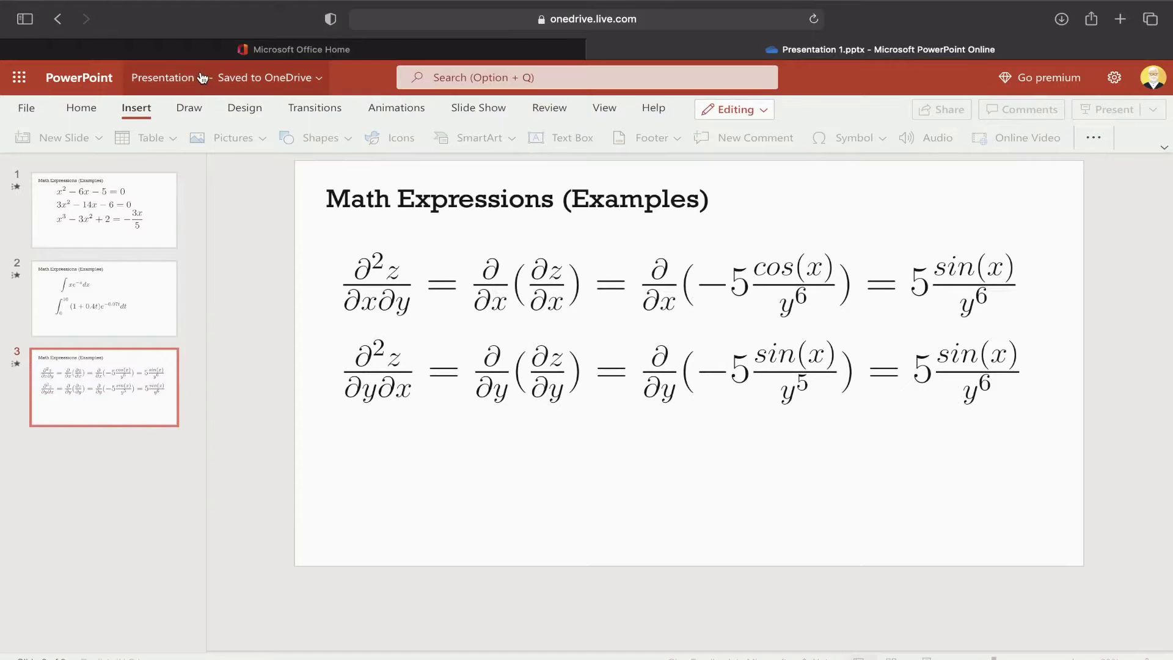
# - Return to Office Home, reopen Presentation 1 and bring up its Insert tools
pyautogui.click(59, 24)
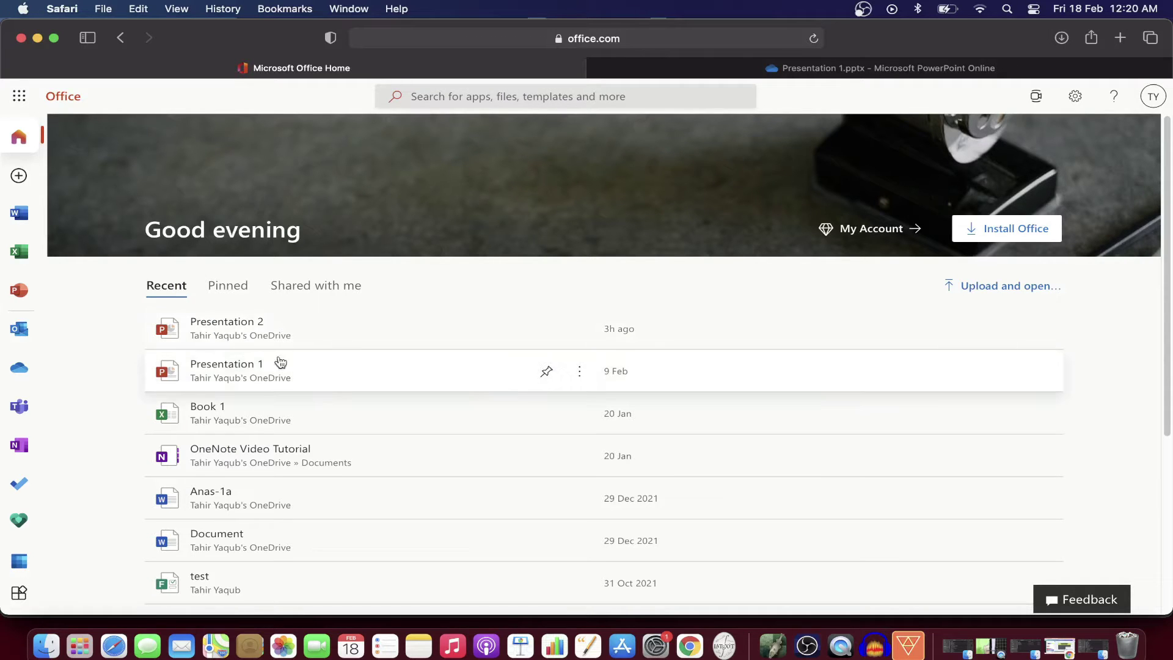
pyautogui.click(224, 364)
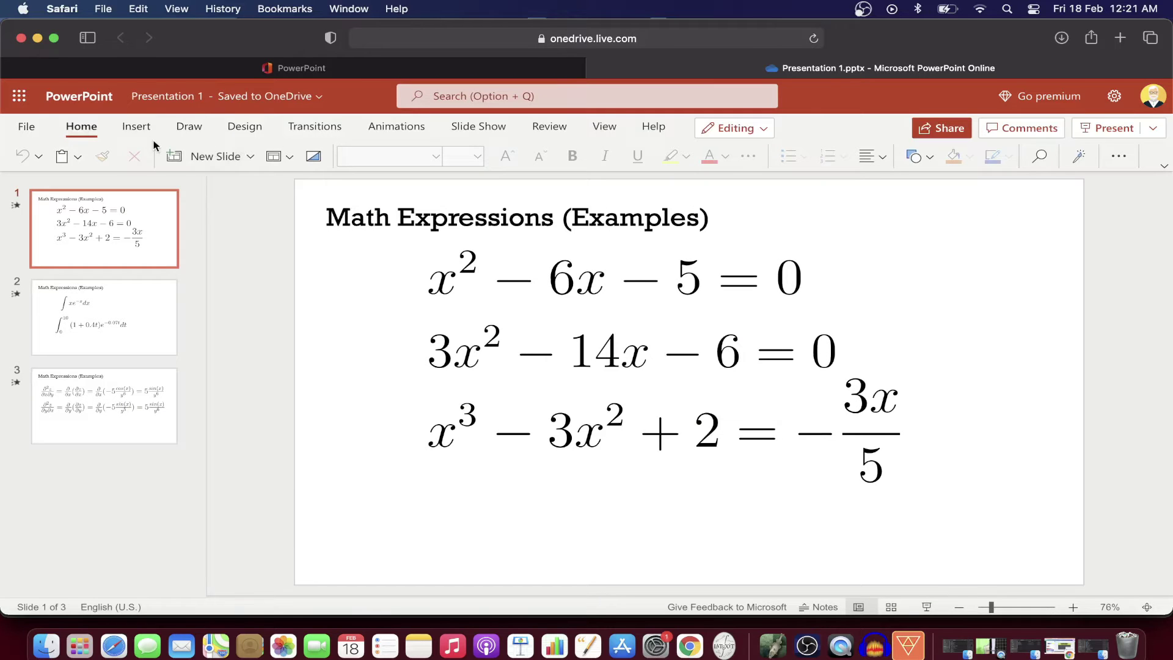
pyautogui.click(135, 127)
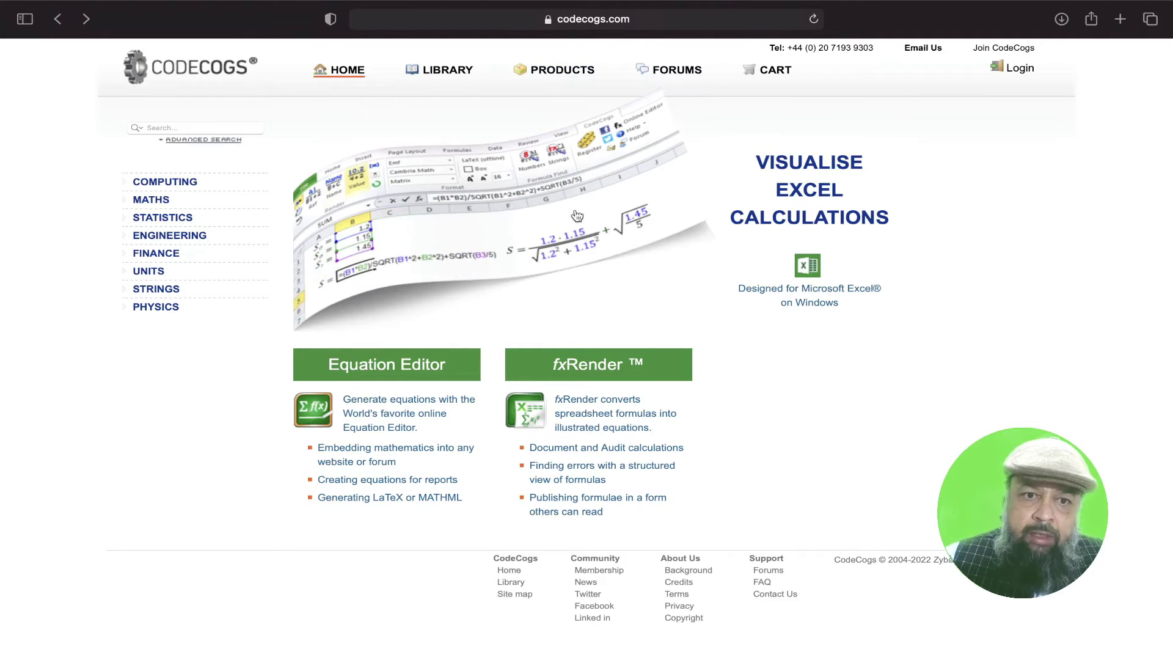
# - Launch the online Equation Editor from the CodeCogs home page banner
pyautogui.click(380, 371)
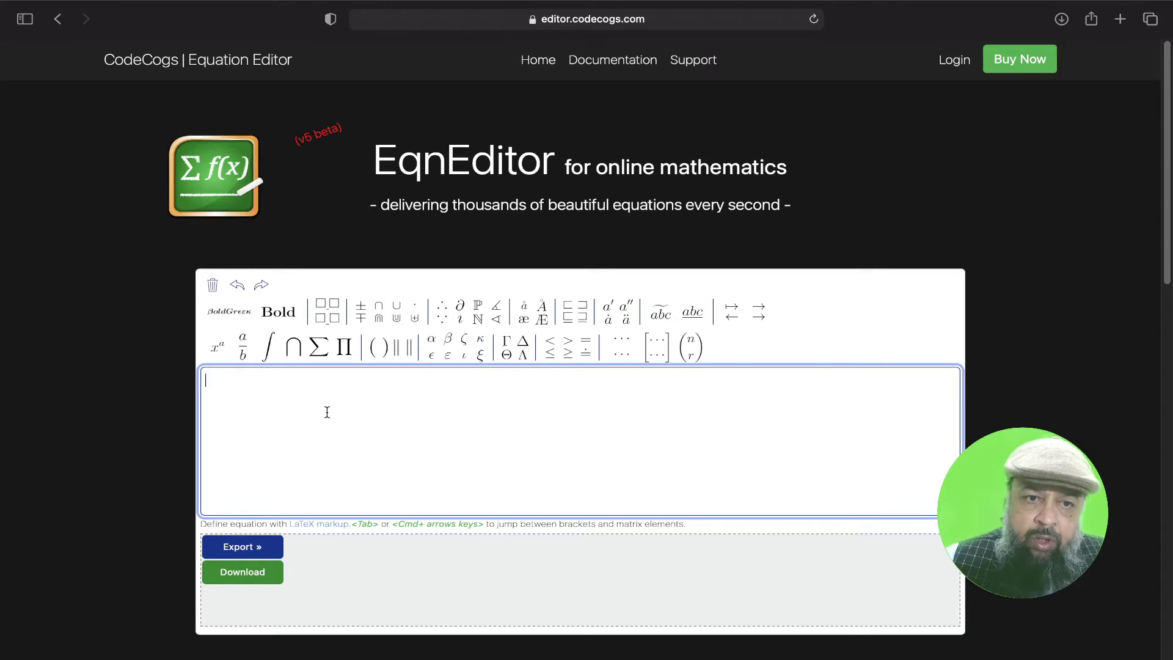
pyautogui.moveTo(232, 315)
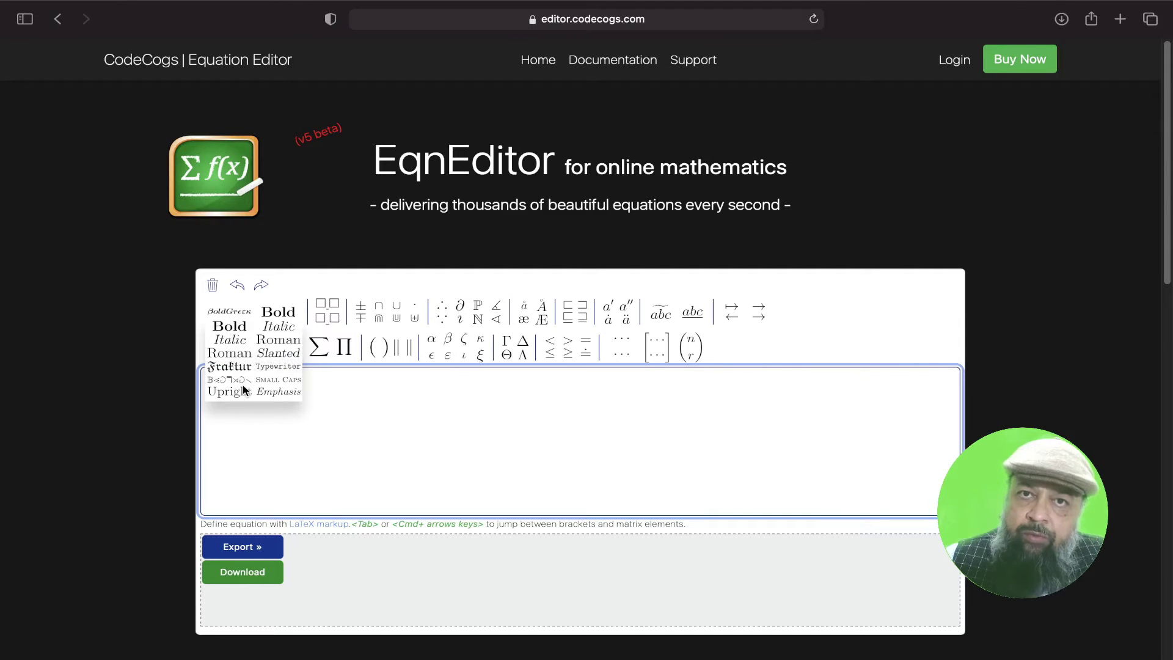
pyautogui.moveTo(329, 316)
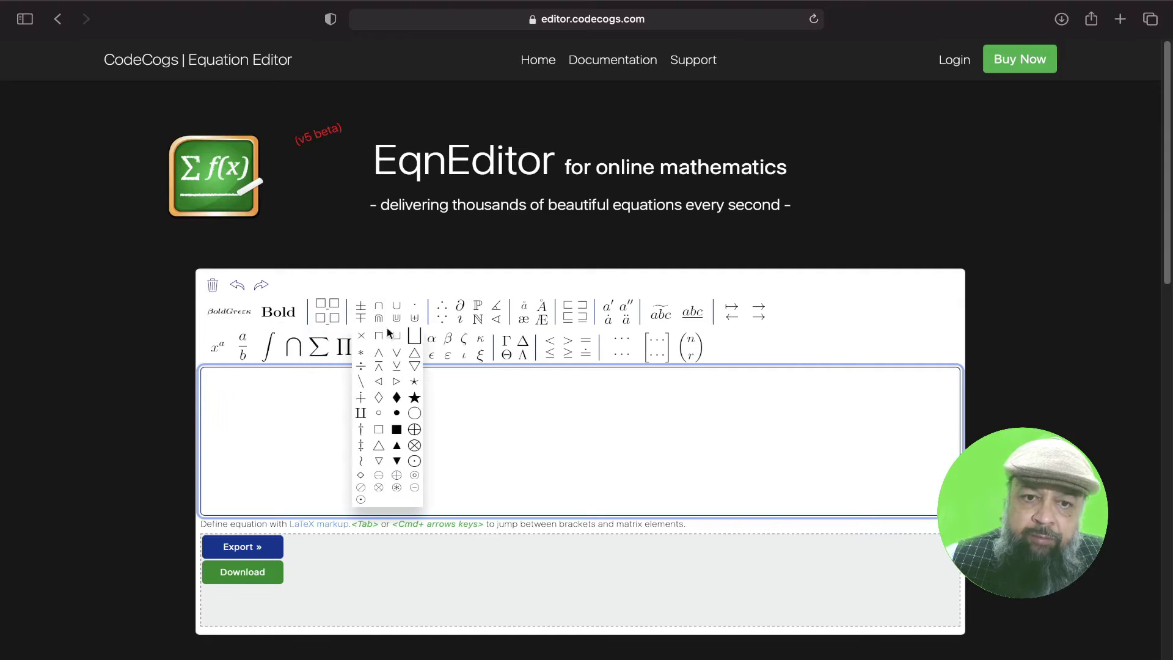
pyautogui.moveTo(465, 355)
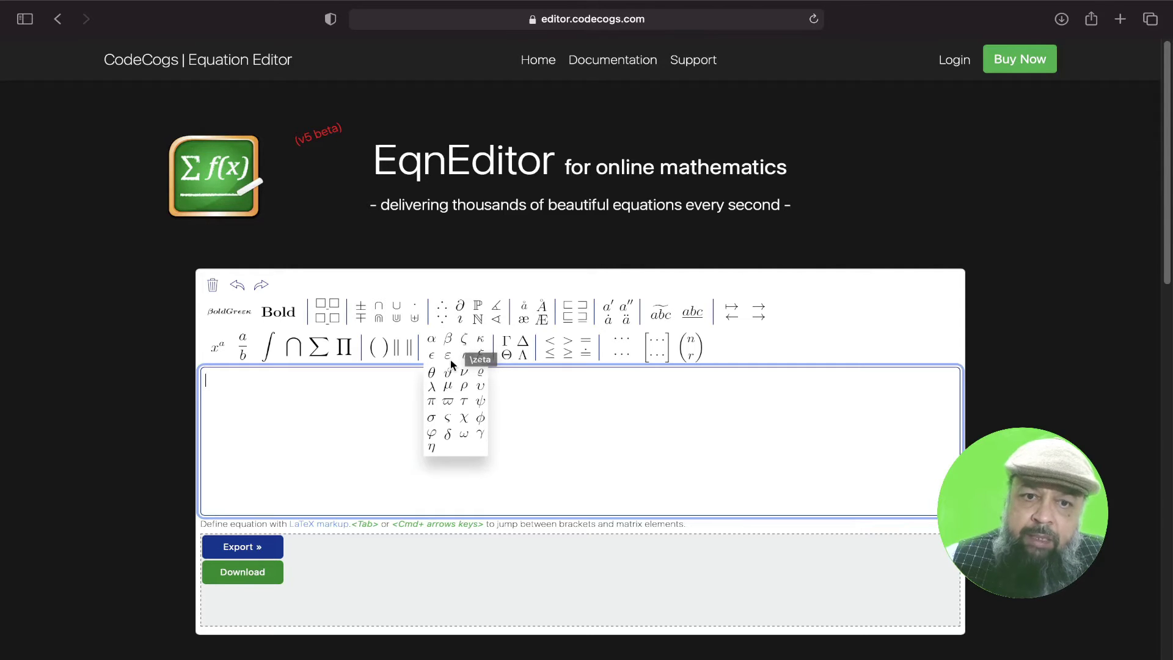
pyautogui.moveTo(388, 352)
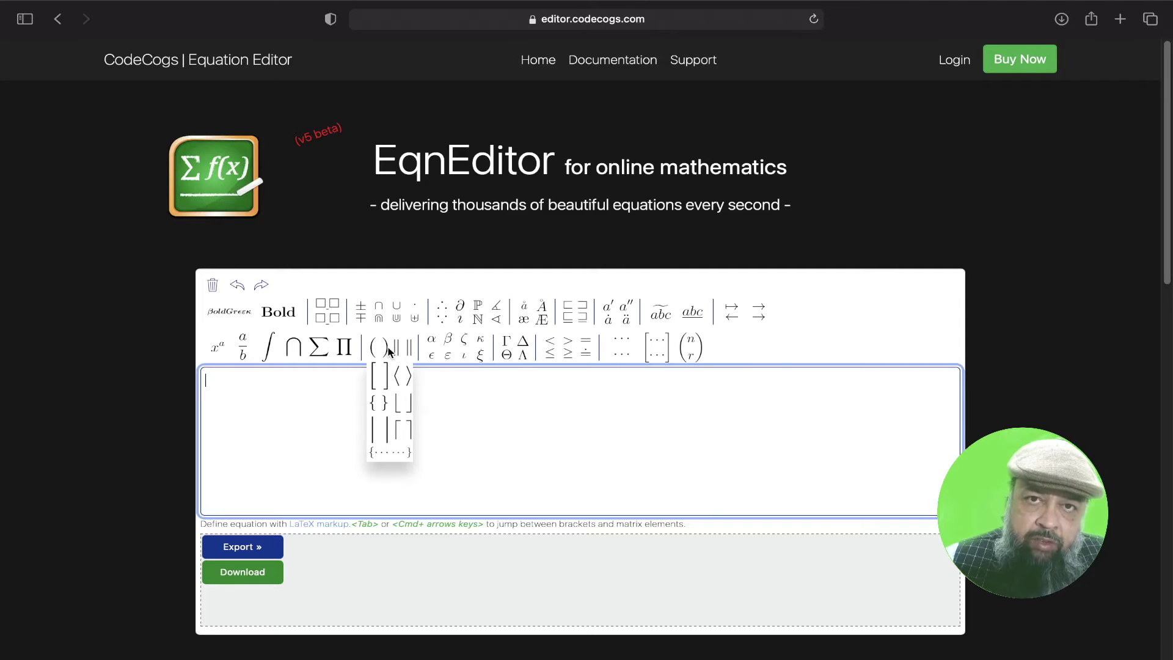
pyautogui.moveTo(650, 355)
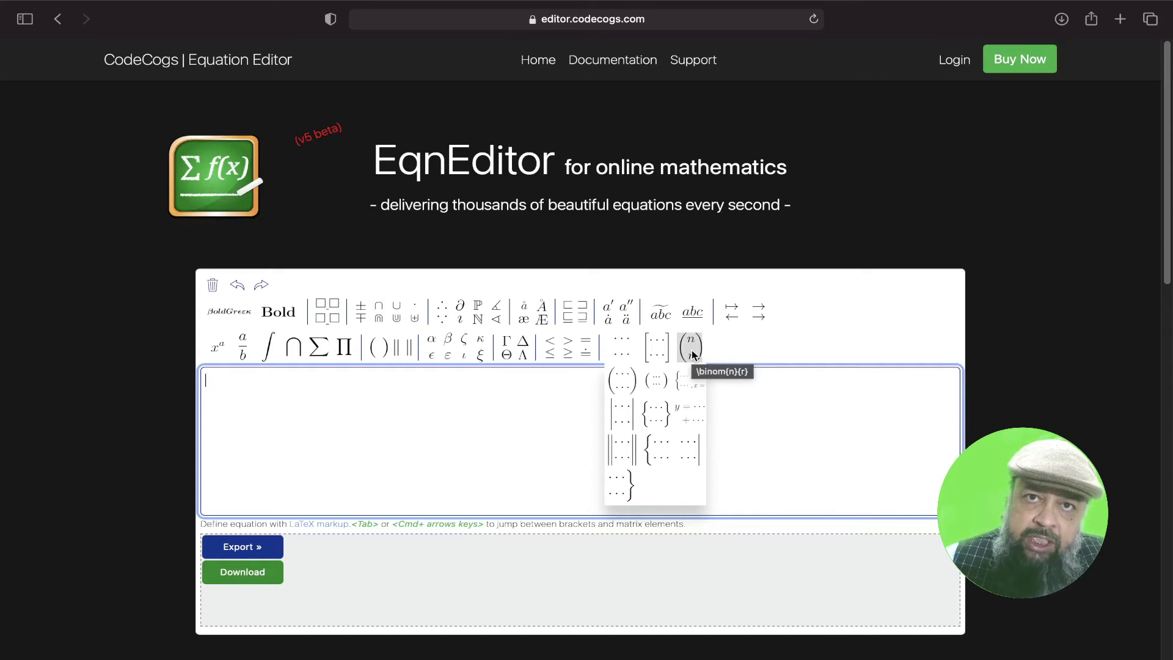
pyautogui.moveTo(508, 347)
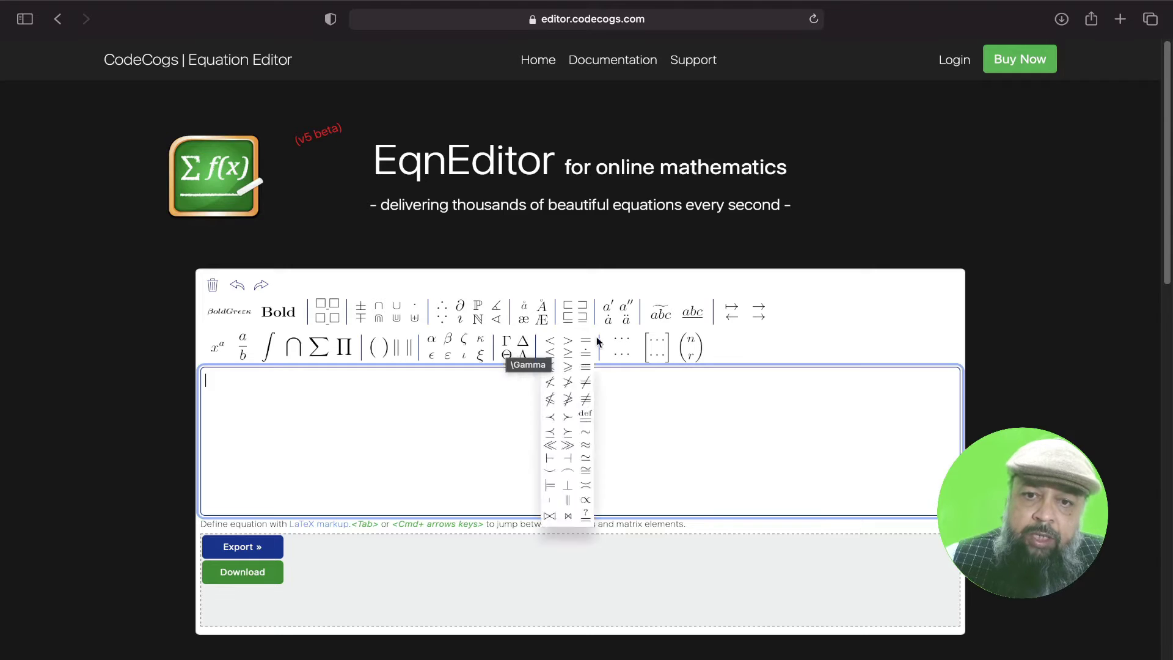
pyautogui.moveTo(675, 314)
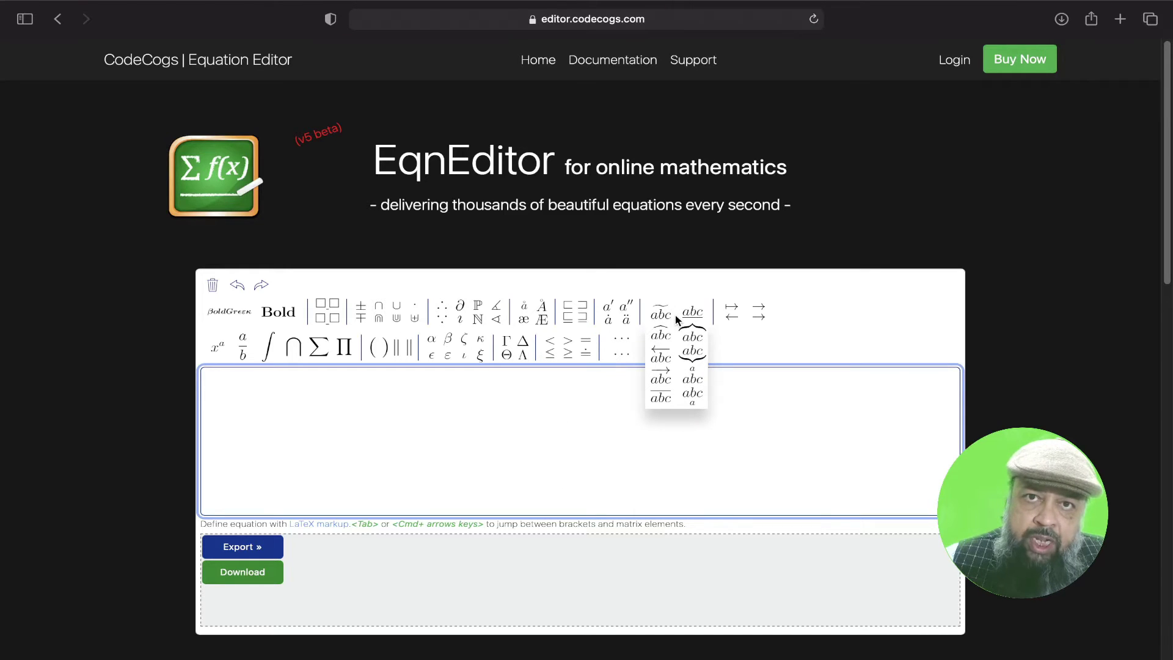
pyautogui.moveTo(735, 322)
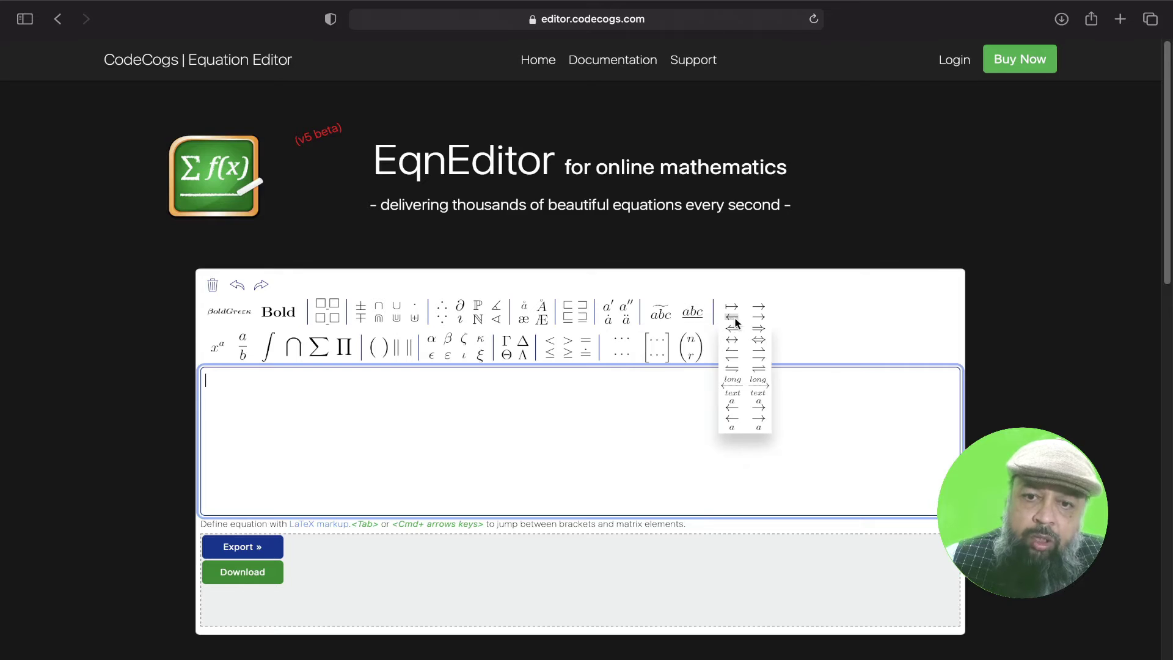
pyautogui.moveTo(495, 306)
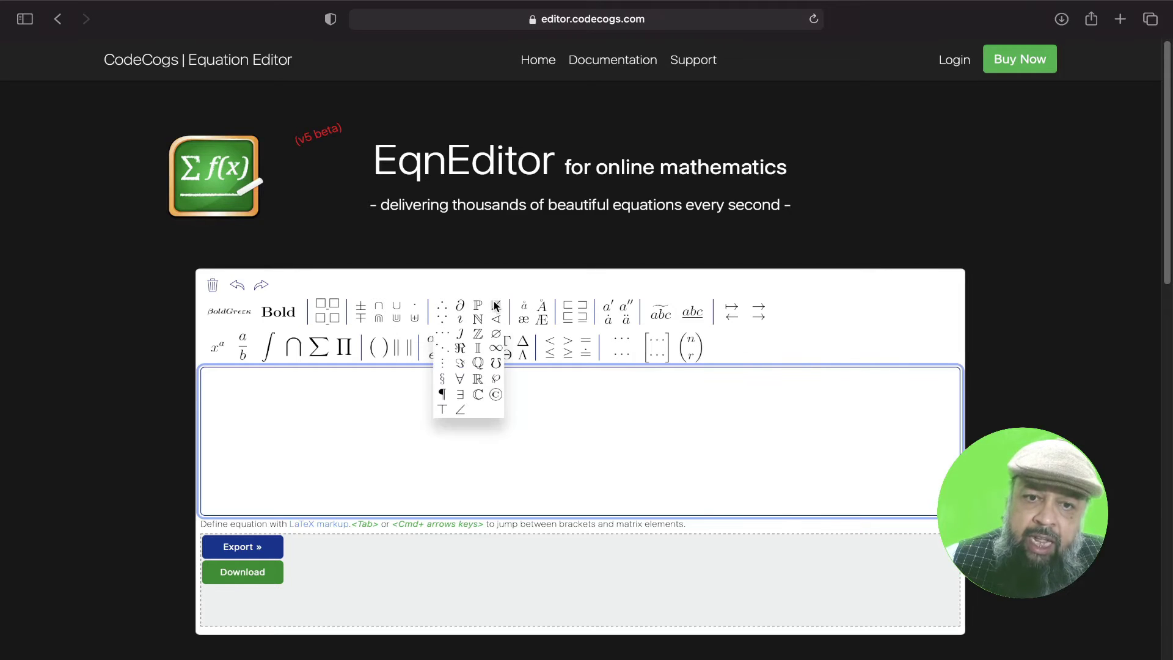
pyautogui.moveTo(388, 307)
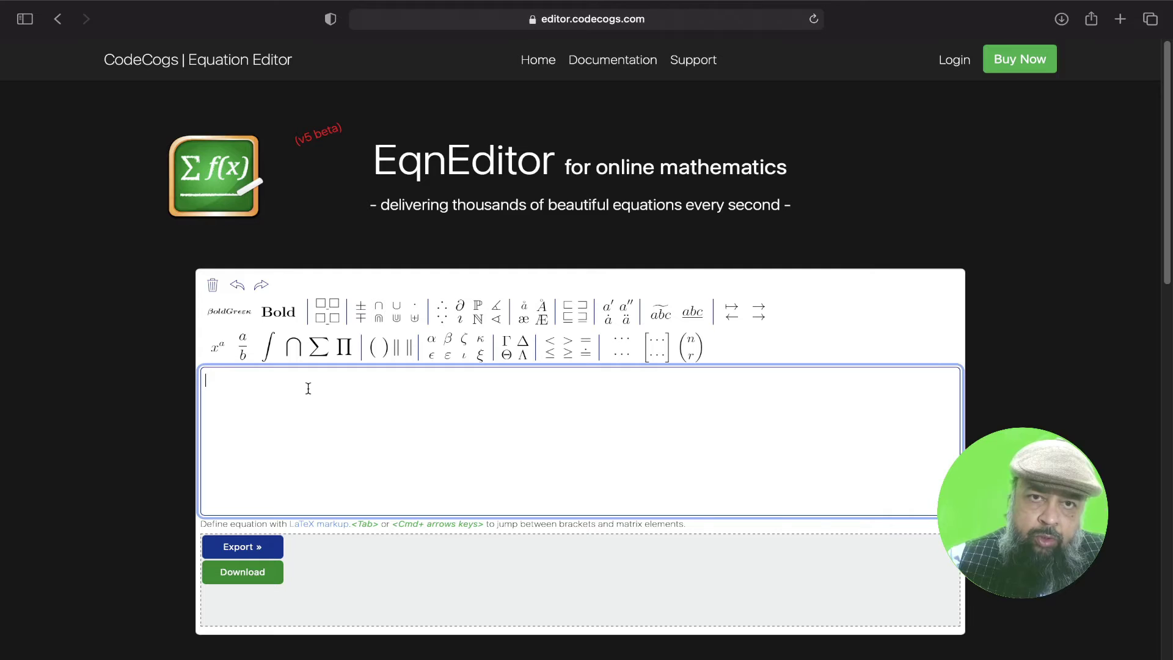
# - Build x^2-3x= with the fraction -5/8, then download it as CodeCogsEqn-6.svg
pyautogui.moveTo(217, 346)
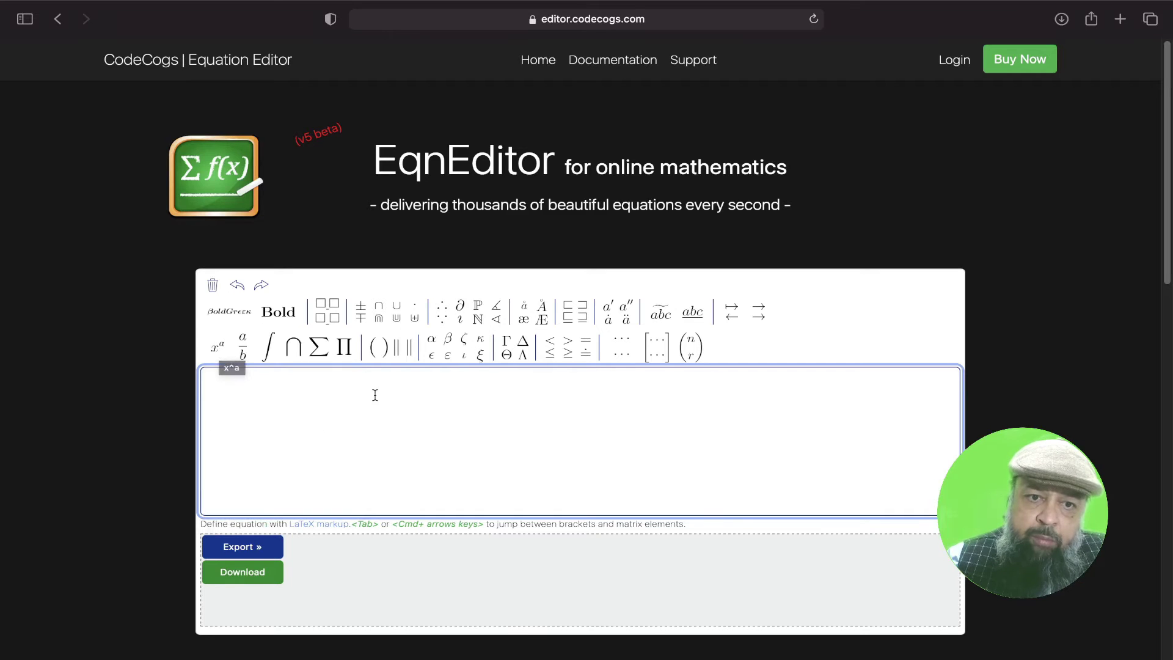
pyautogui.write('x^')
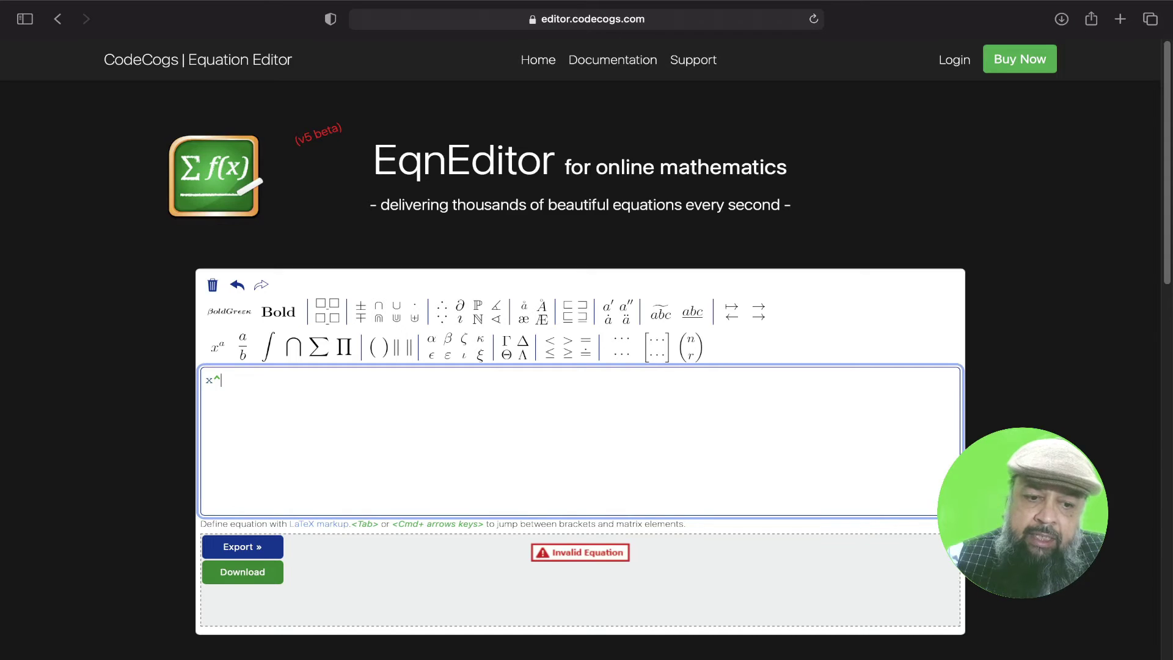
pyautogui.write('2-')
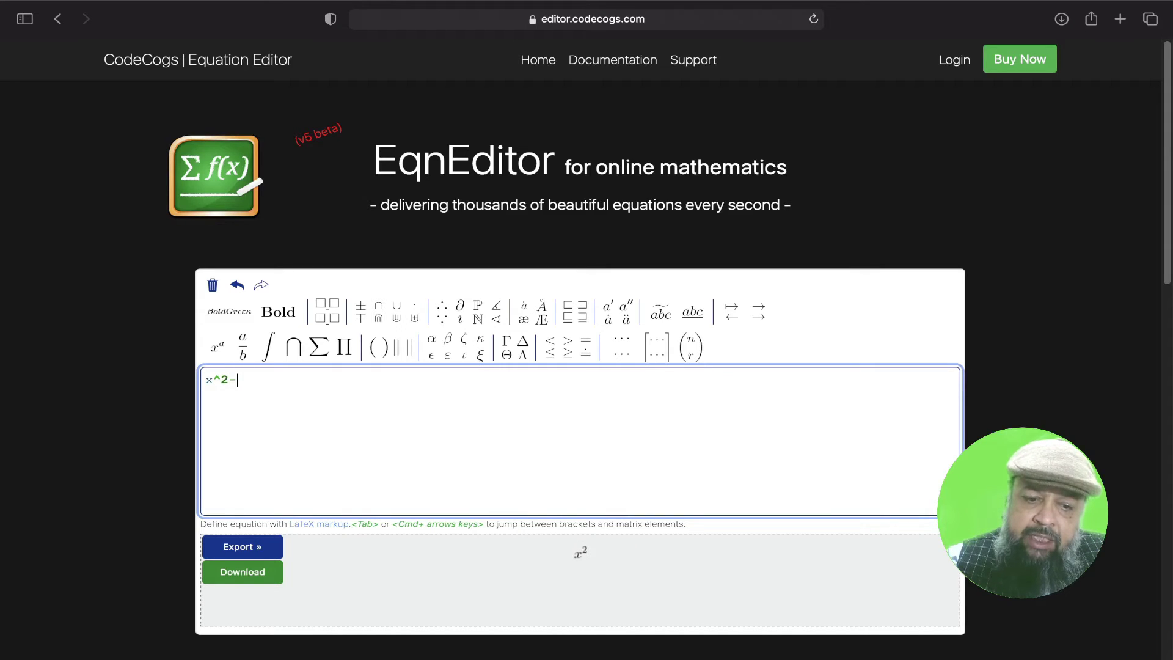
pyautogui.write('3x=')
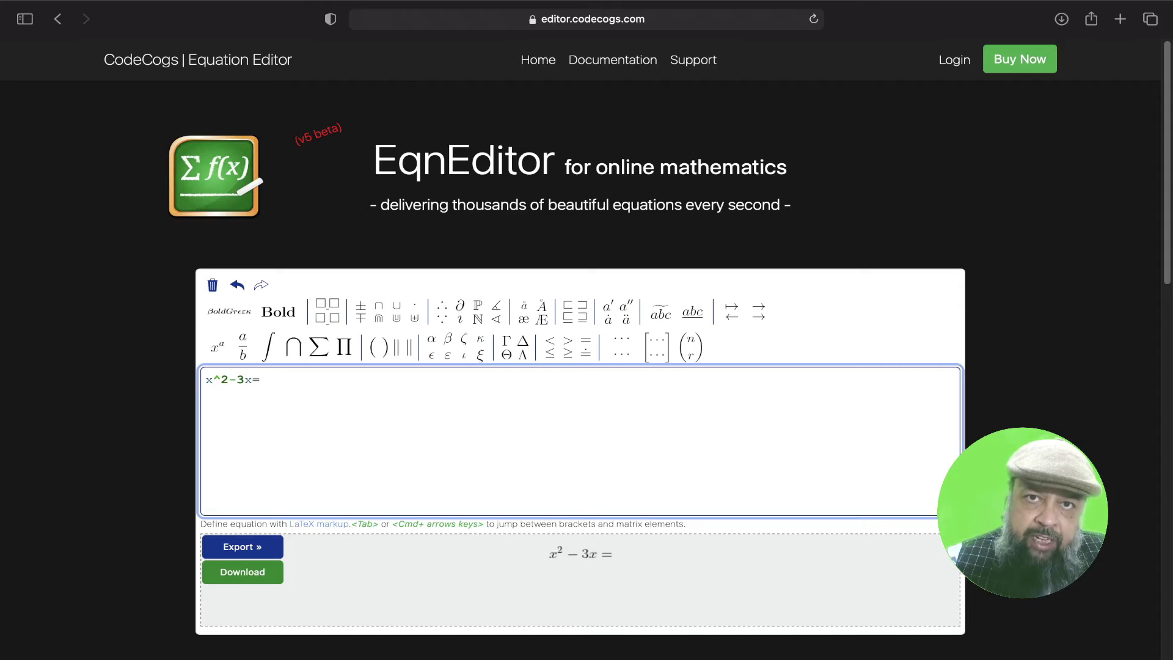
pyautogui.moveTo(291, 355)
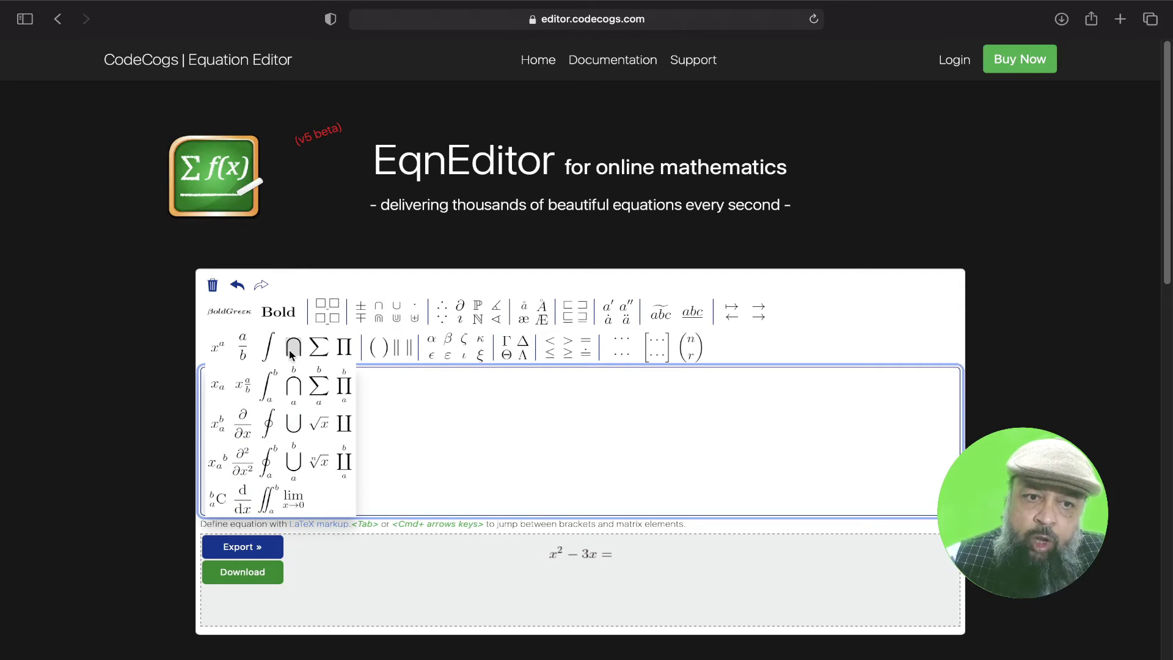
pyautogui.click(242, 348)
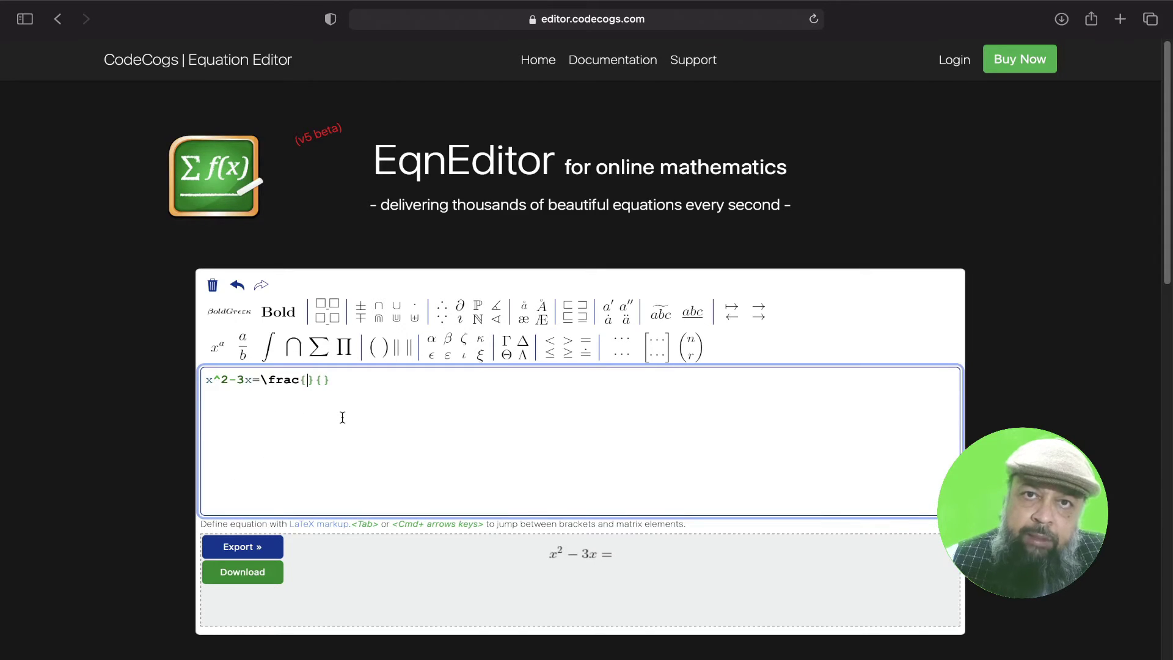
pyautogui.write('-5')
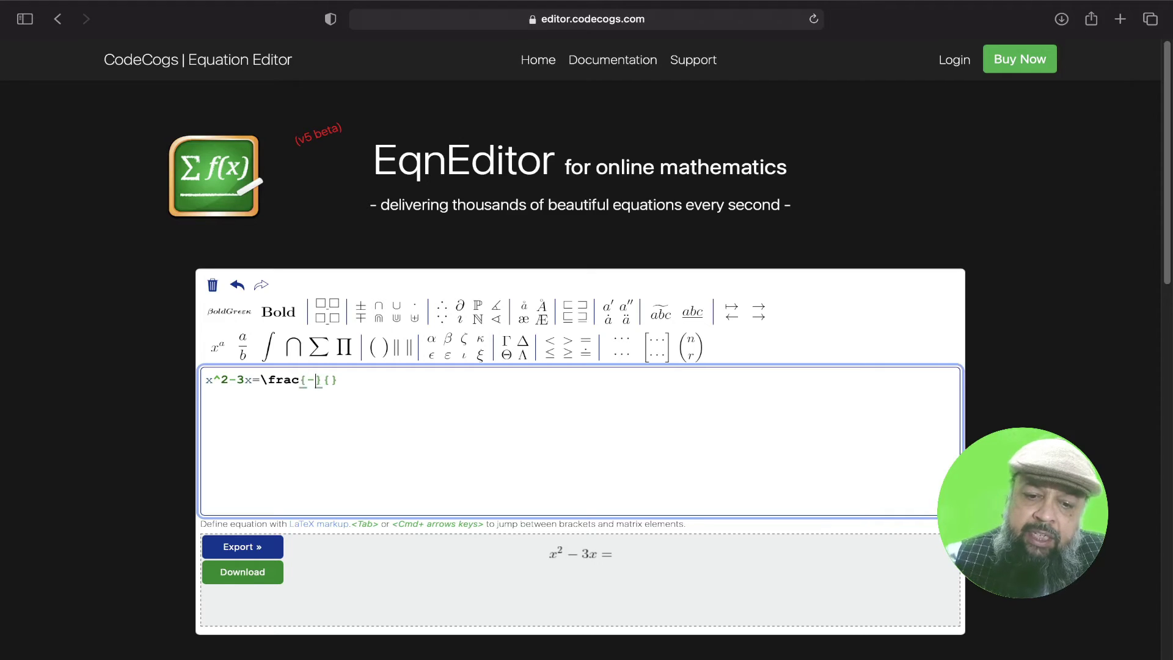
pyautogui.press('Tab')
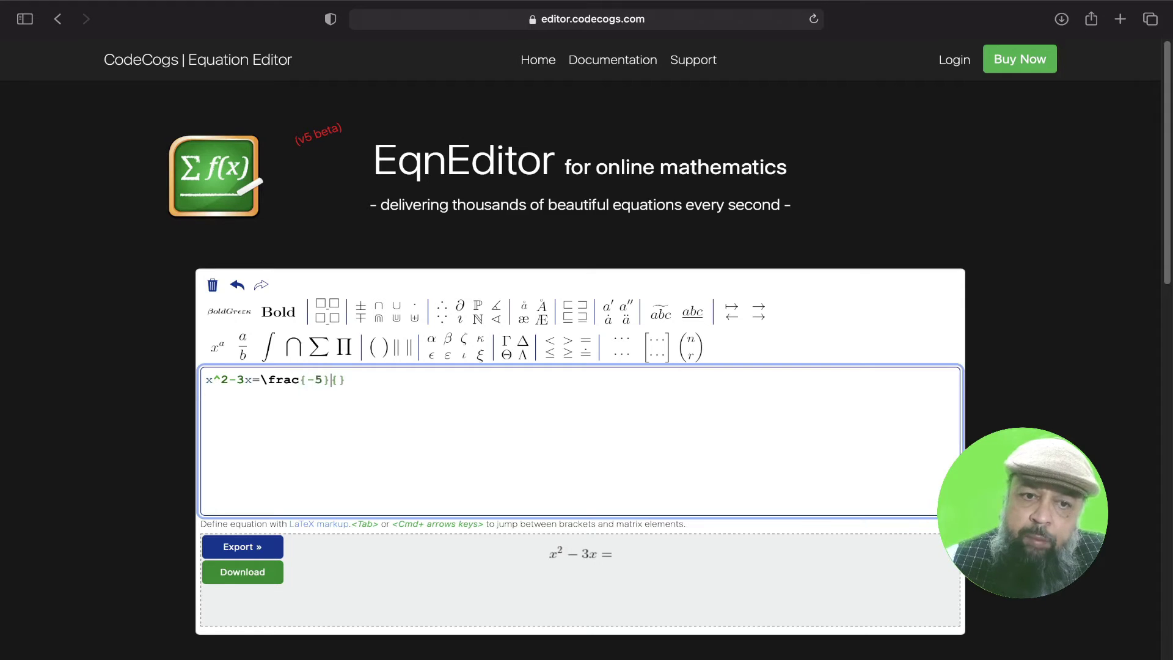
pyautogui.write('8')
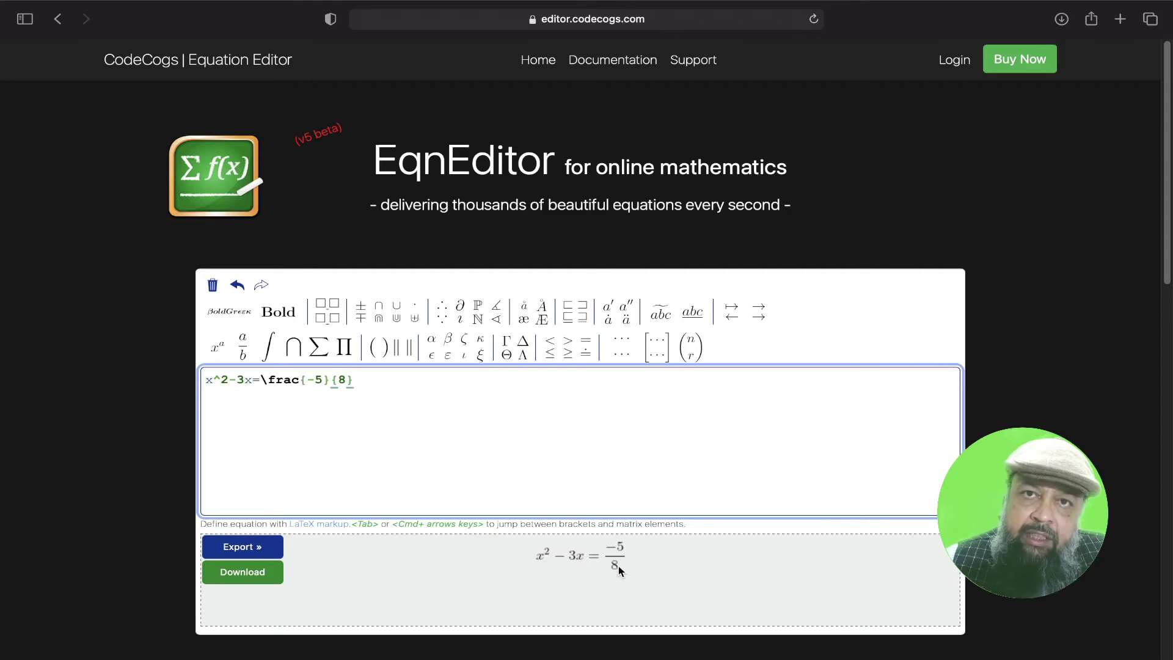
pyautogui.click(334, 575)
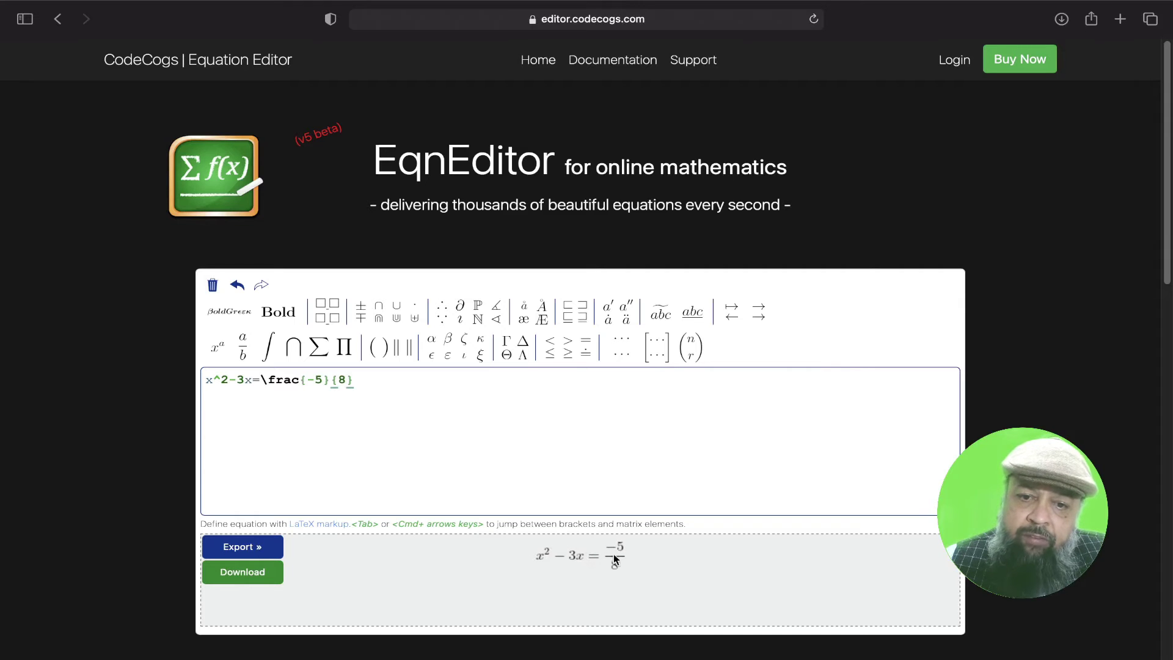
pyautogui.click(254, 577)
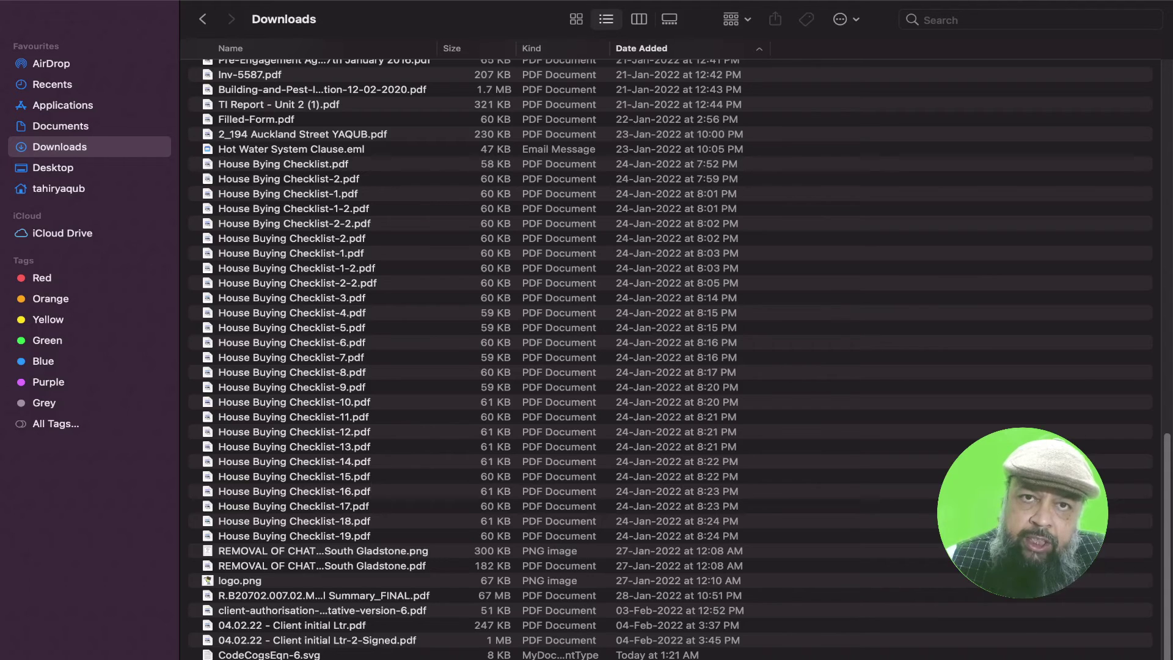
# - Preview the downloaded CodeCogsEqn-6.svg in Google Chrome, then close the preview tab
pyautogui.click(291, 654)
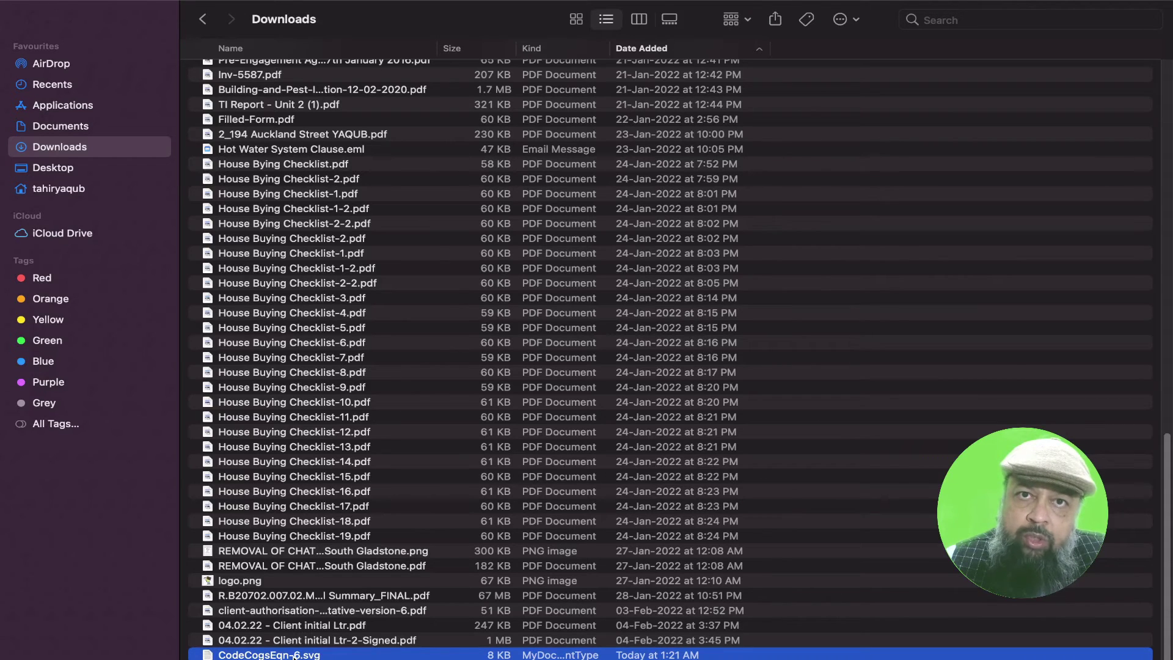
pyautogui.rightClick(294, 656)
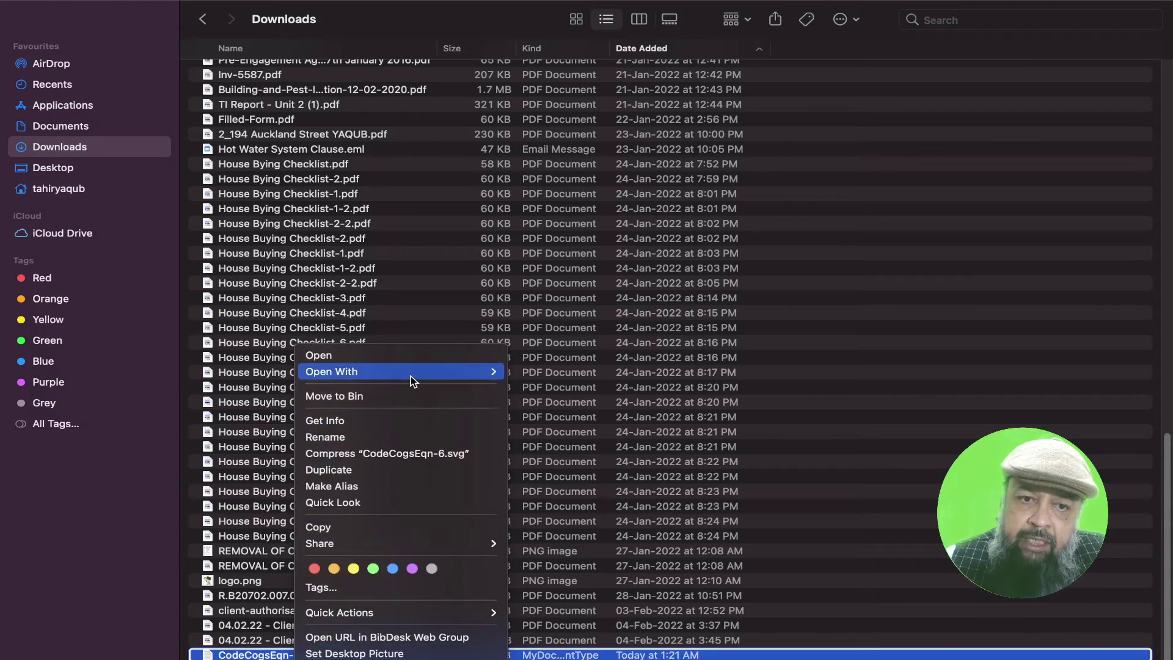
pyautogui.moveTo(410, 376)
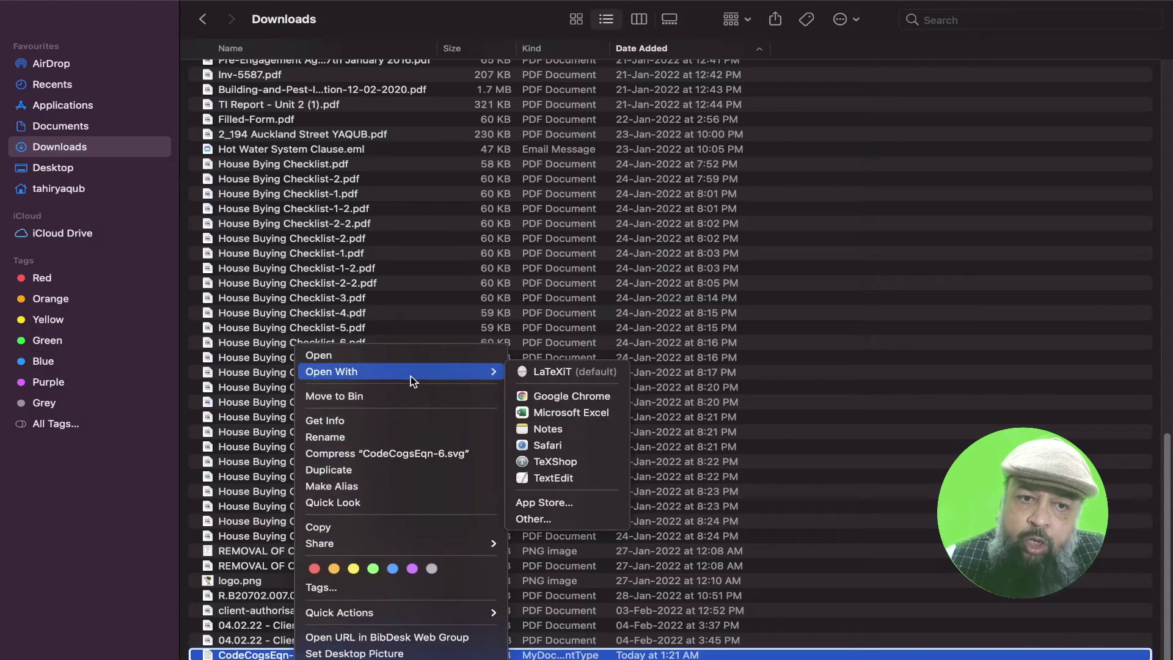
pyautogui.click(565, 397)
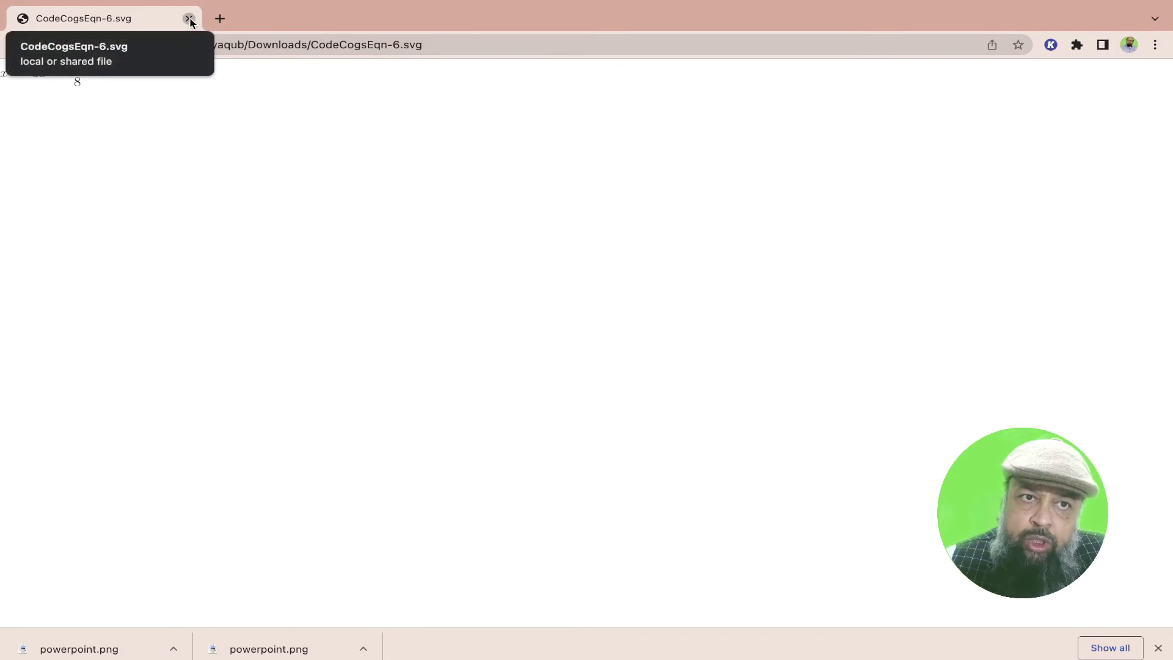
pyautogui.click(188, 18)
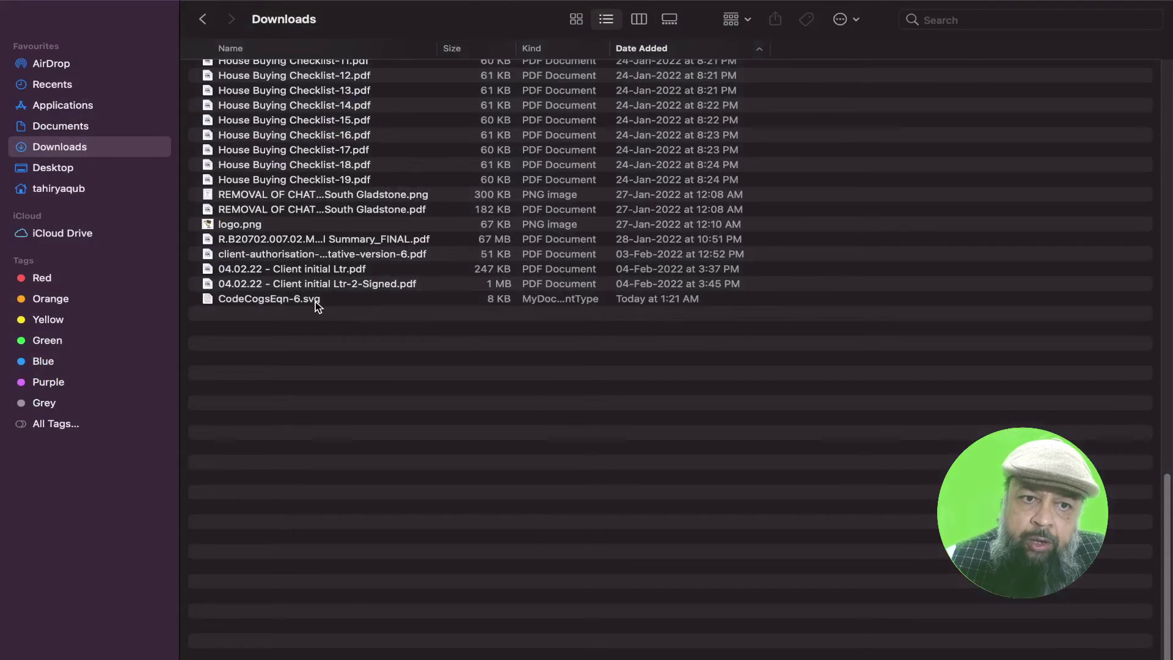
# - Copy CodeCogsEqn-6.svg and go to the Desktop folder to paste it
pyautogui.click(315, 301)
pyautogui.rightClick(315, 301)
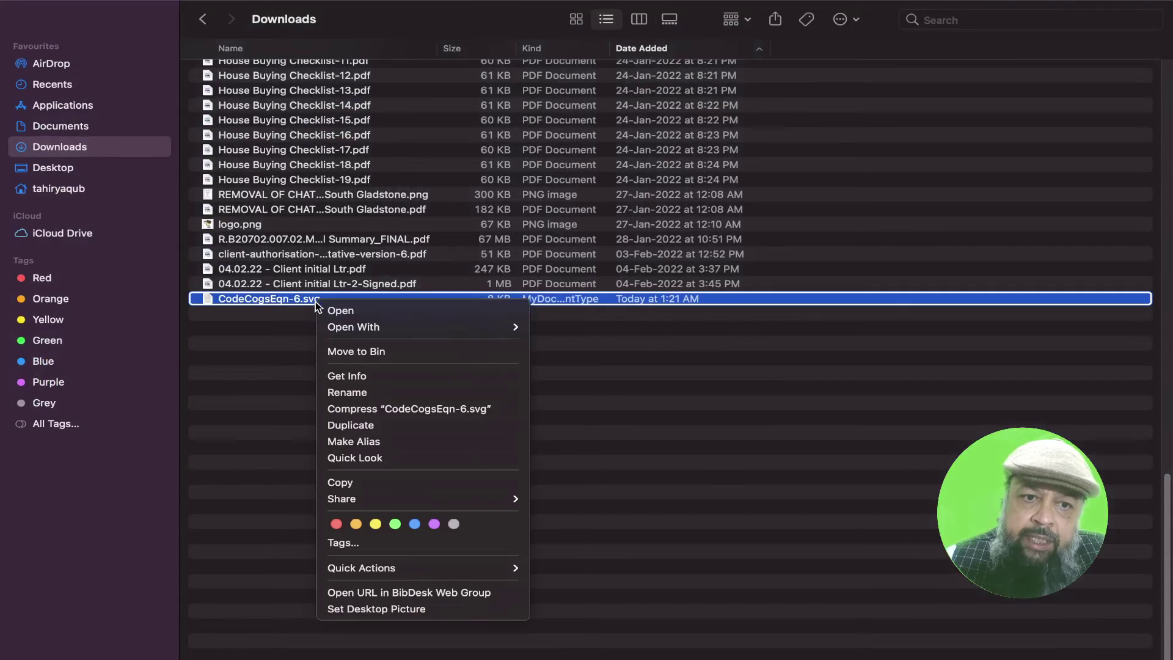
pyautogui.click(362, 480)
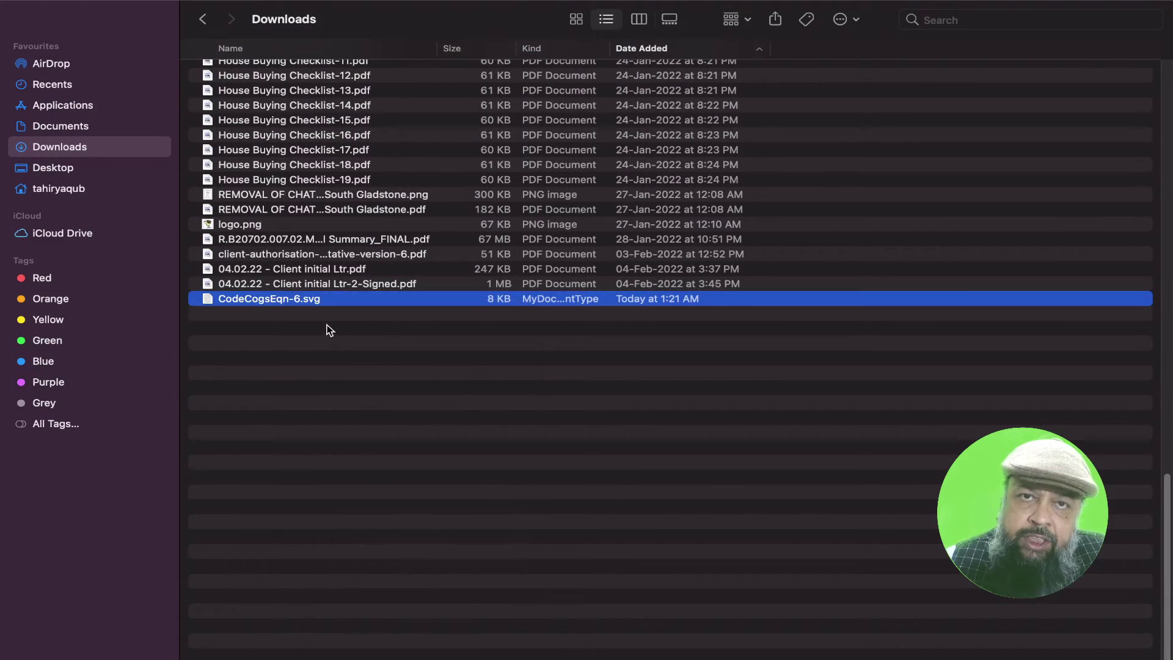
pyautogui.press('super+shift+d')
pyautogui.rightClick(438, 289)
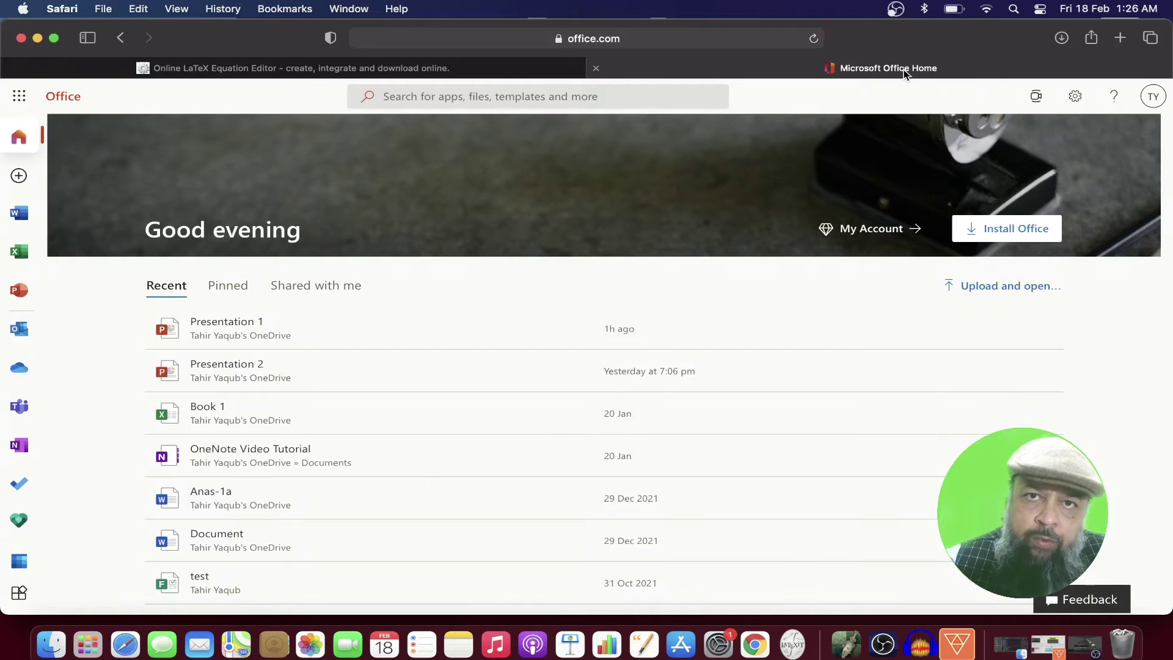
# - Create a new blank presentation titled 'Example' and delete its subtitle placeholder
pyautogui.click(20, 294)
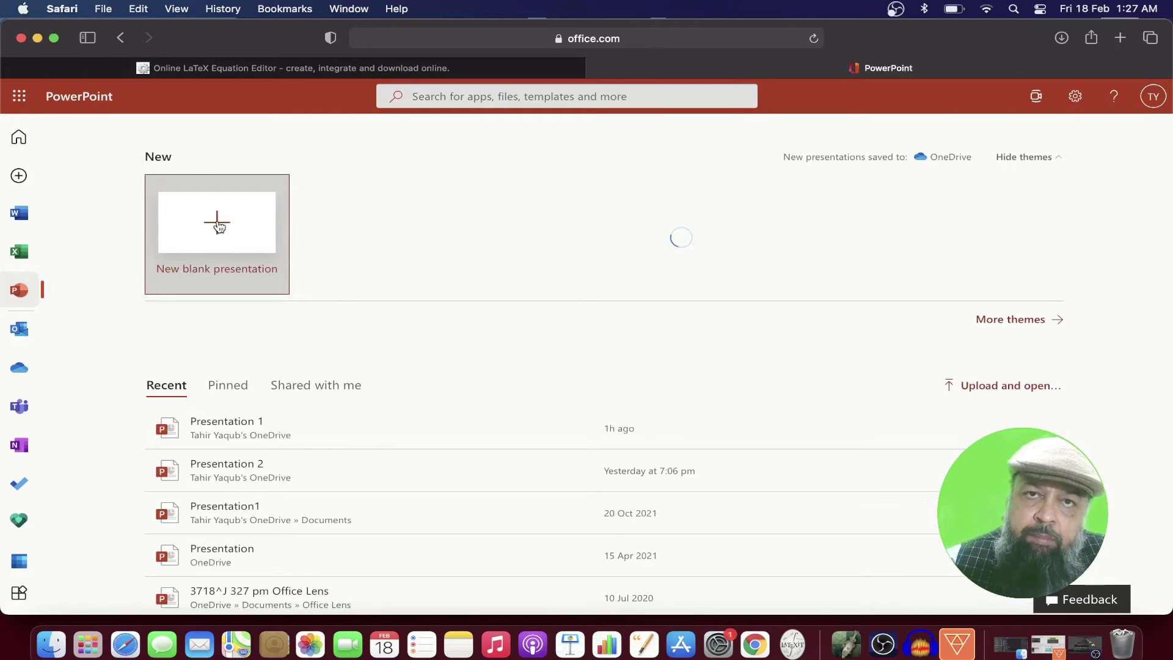
pyautogui.click(218, 227)
pyautogui.write('E')
pyautogui.write('x')
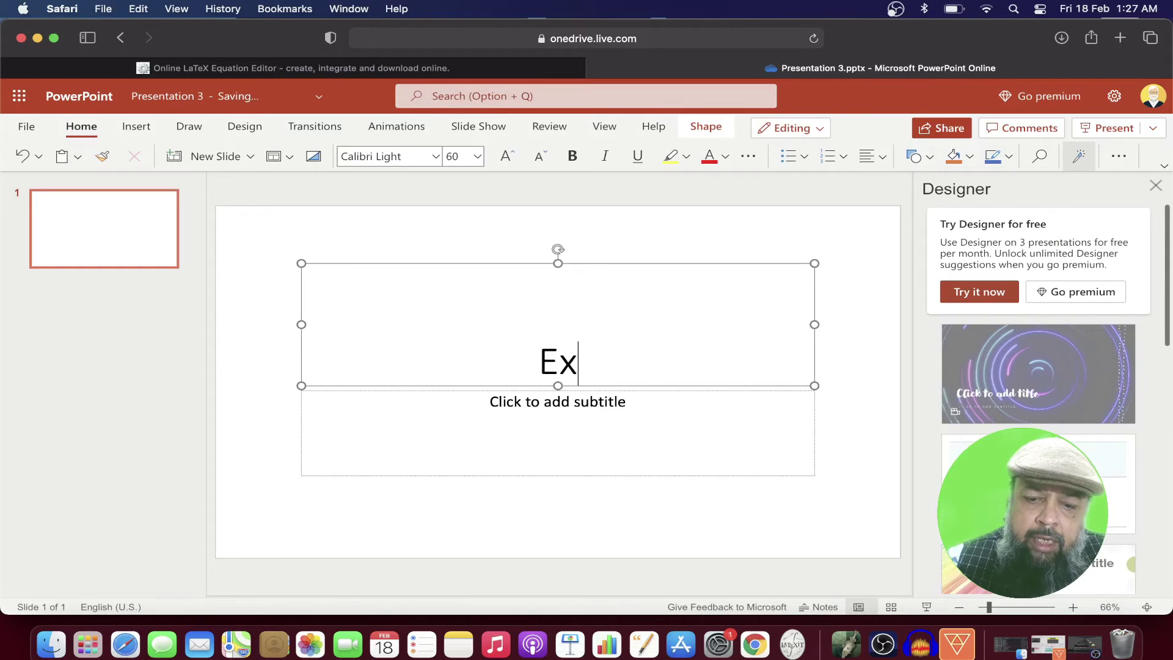
pyautogui.write('ample')
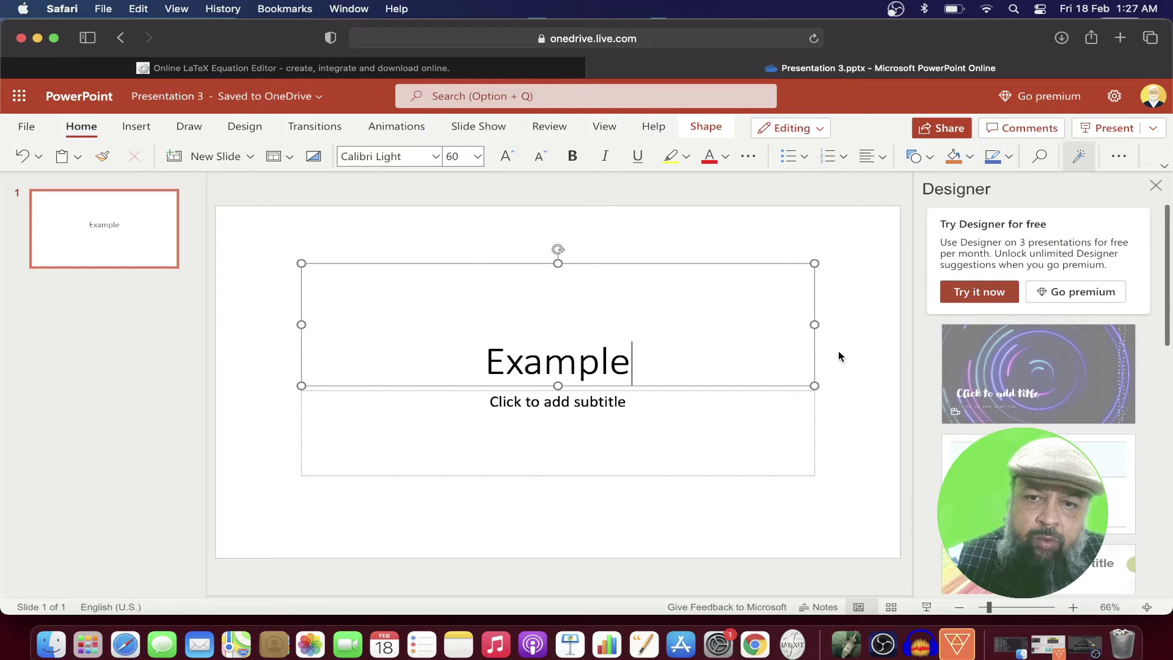
pyautogui.click(837, 353)
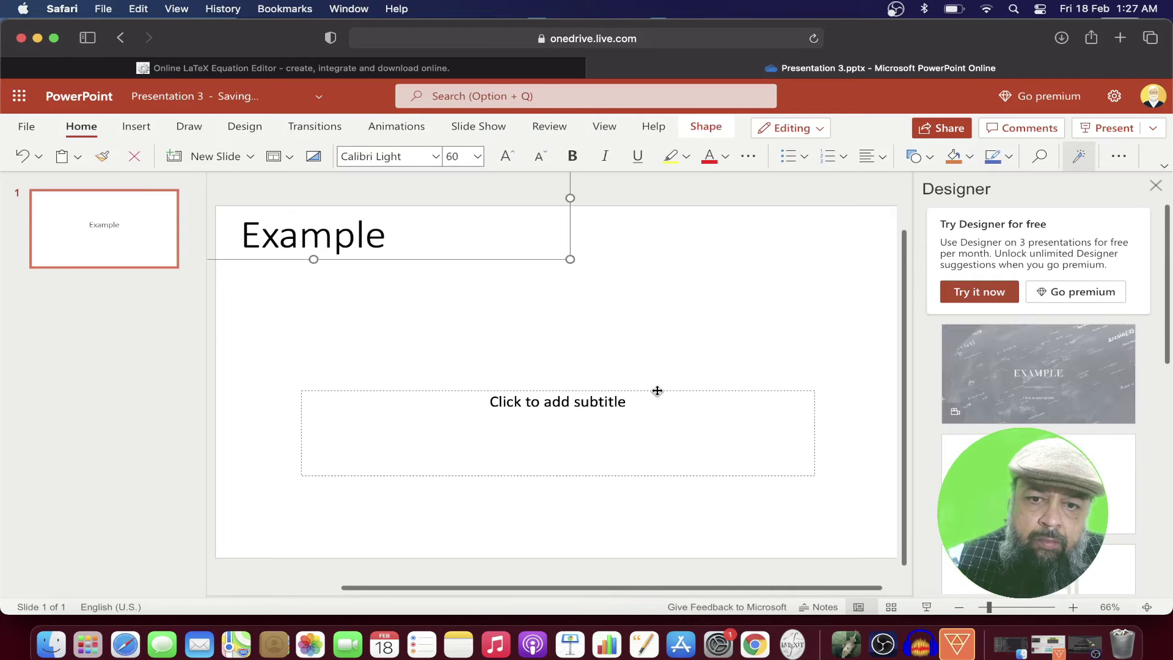
pyautogui.click(657, 391)
pyautogui.press('Delete')
# - Insert the picture Desktop/CodeCogsEqn-6.svg from this device onto the slide
pyautogui.click(136, 126)
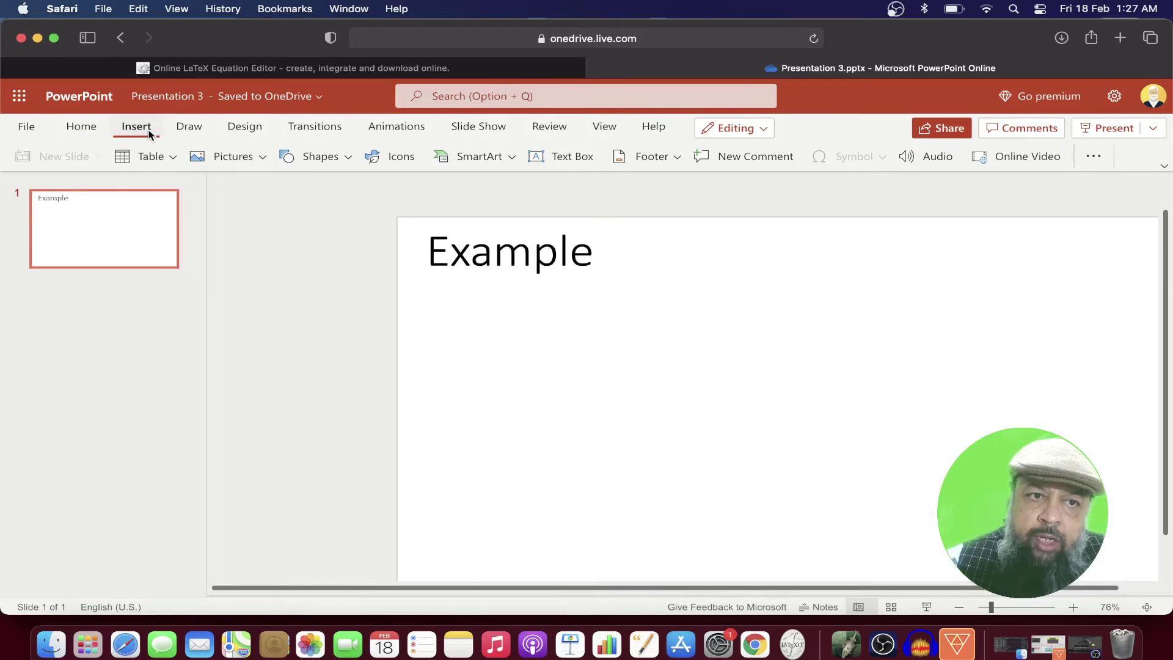
pyautogui.click(237, 156)
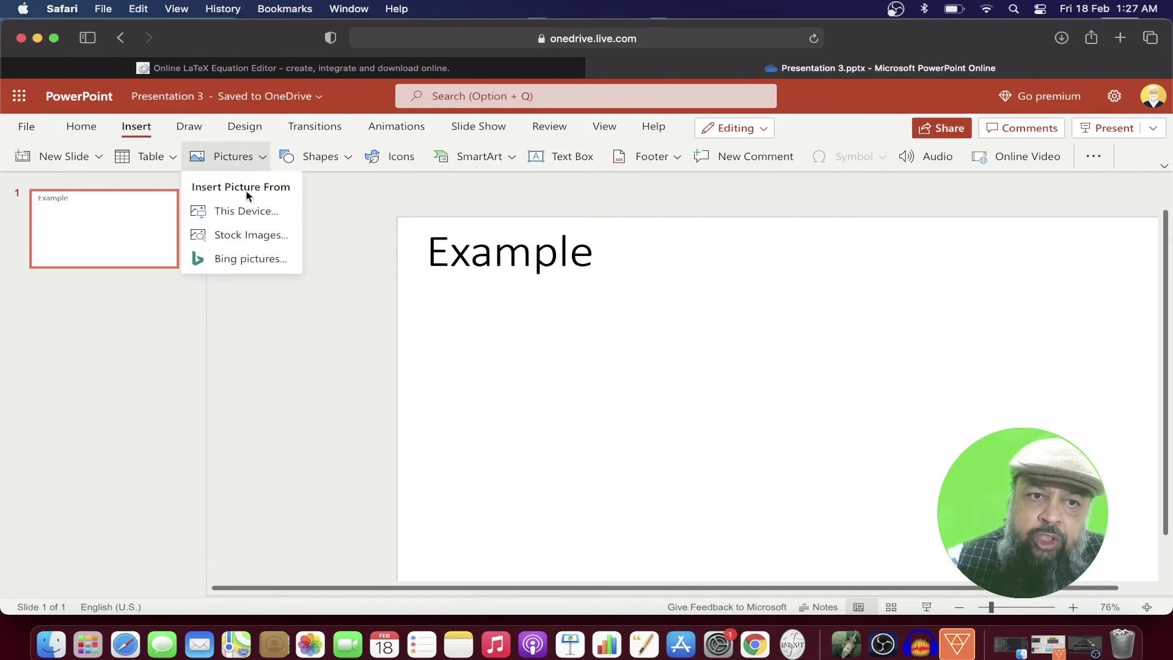
pyautogui.click(244, 212)
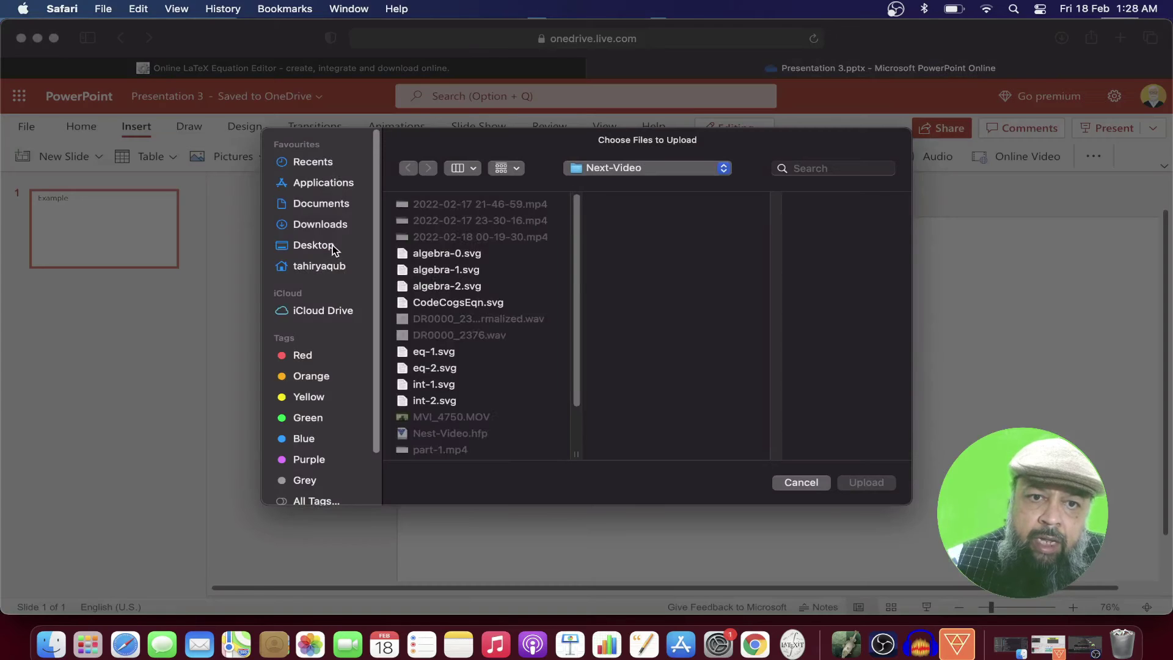
pyautogui.click(332, 246)
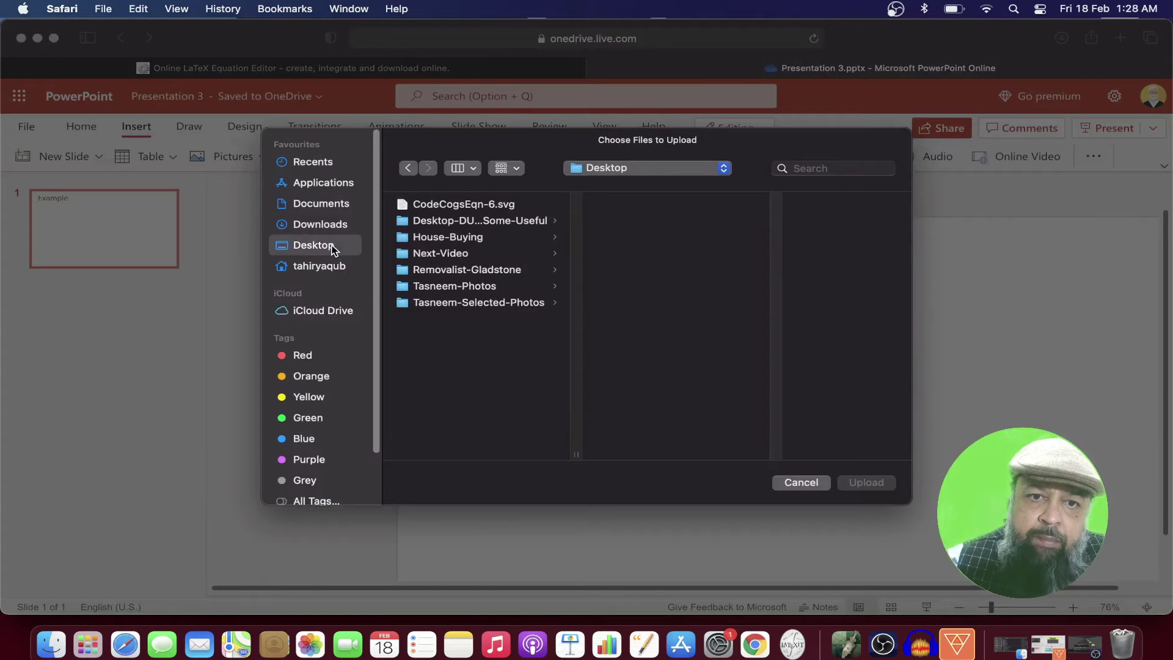
pyautogui.click(488, 207)
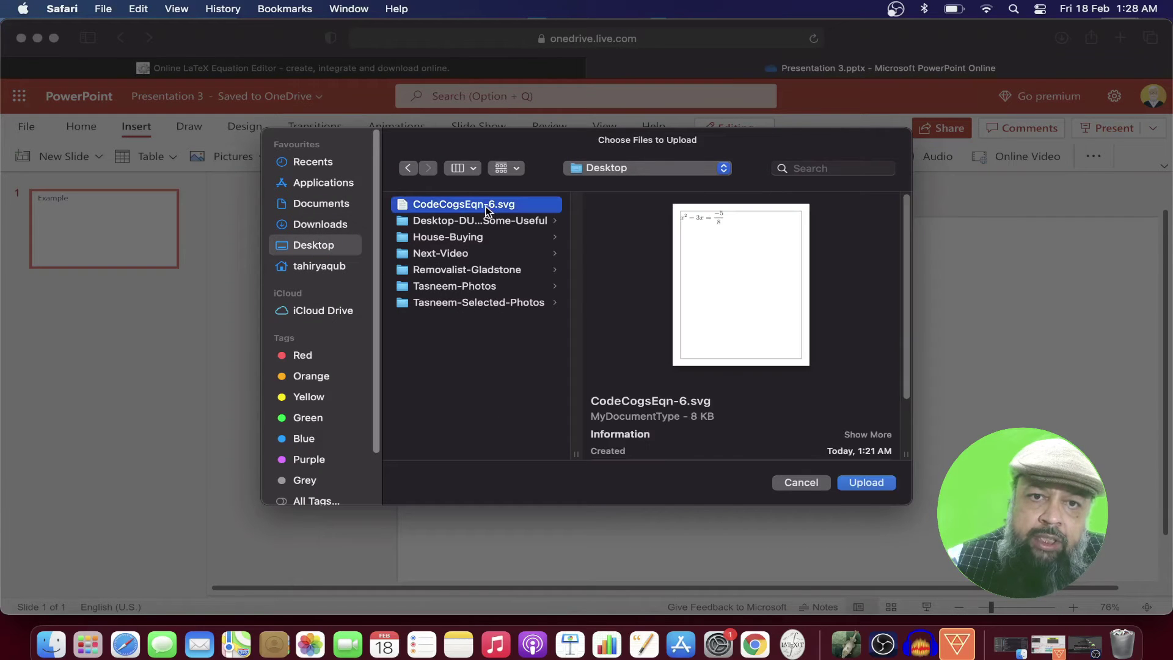
pyautogui.click(866, 483)
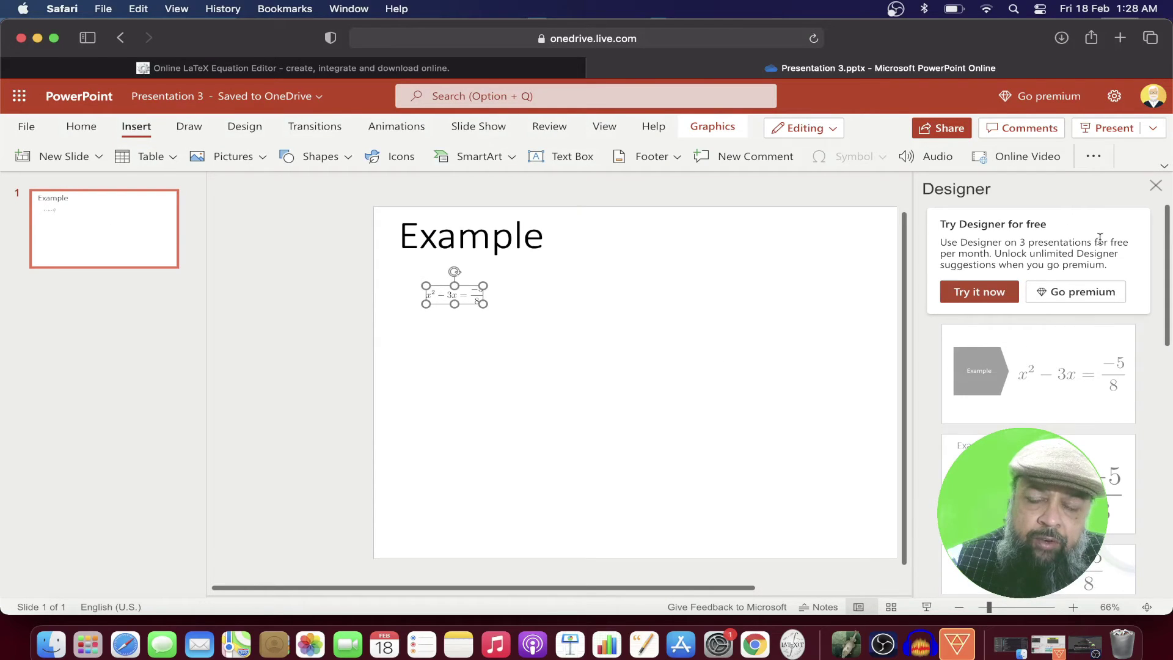
# - Close the Designer pane and resize the equation image larger below the Example title
pyautogui.click(1157, 186)
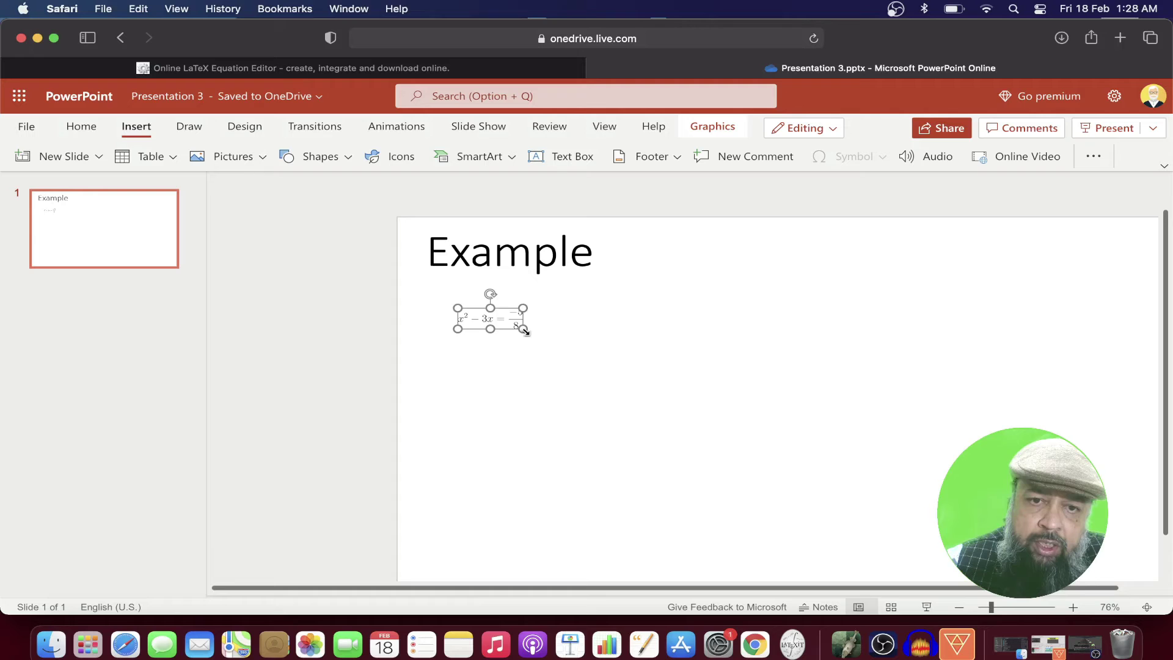
pyautogui.moveTo(524, 331); pyautogui.dragTo(906, 482)
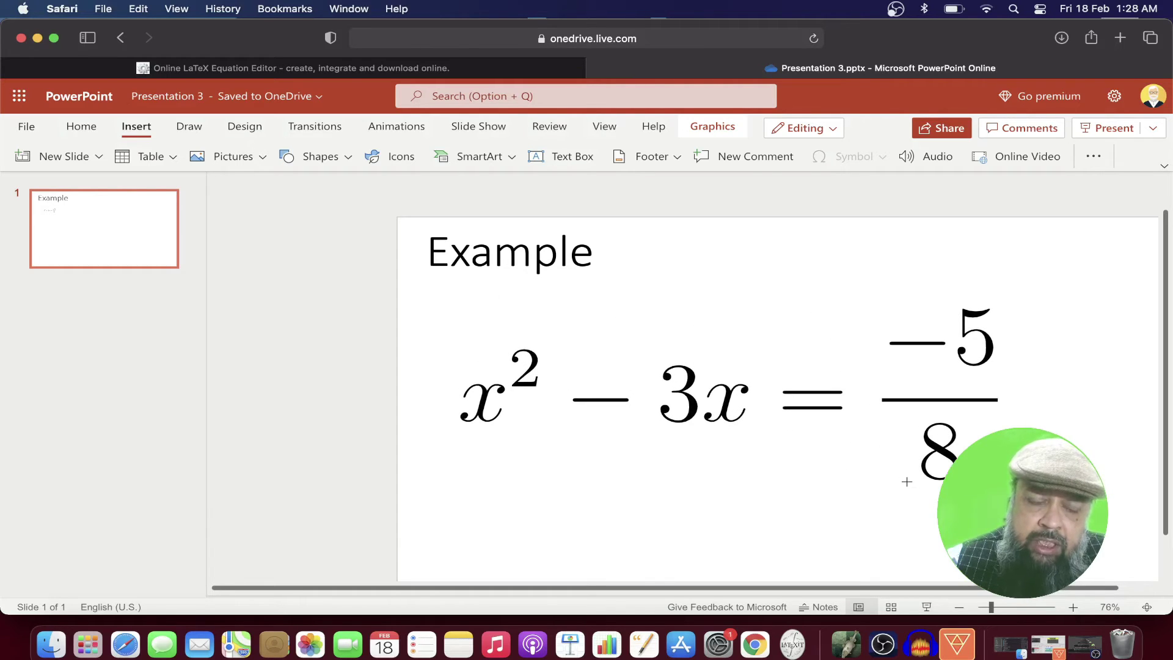
pyautogui.moveTo(909, 482); pyautogui.dragTo(929, 488)
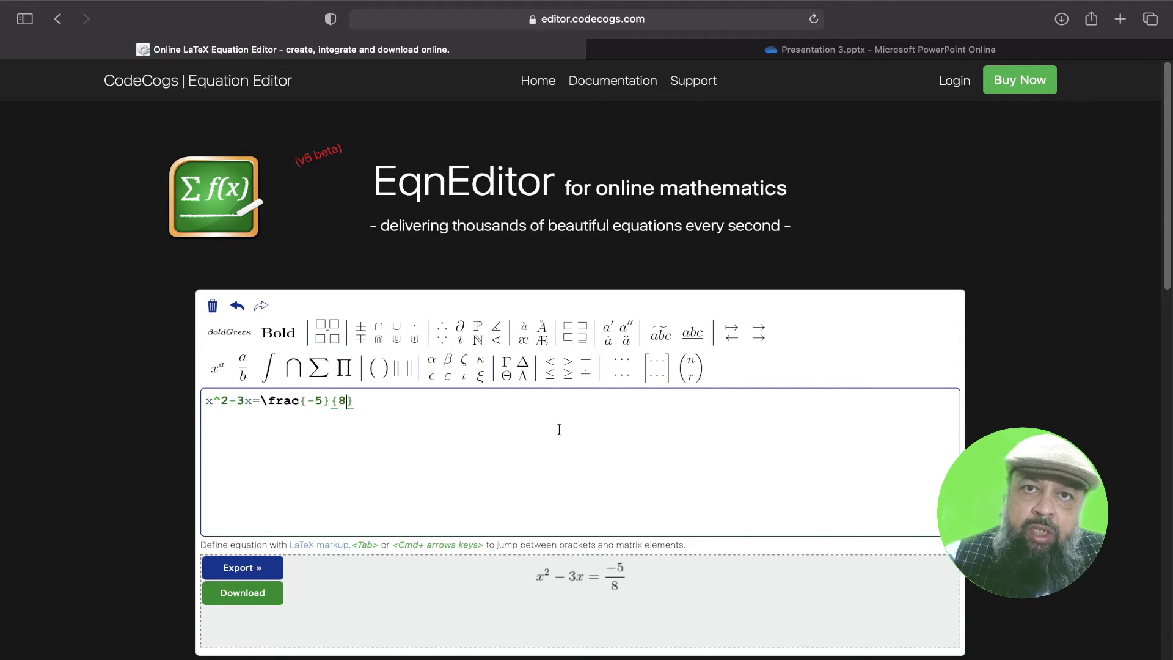
# - Clear the previous equation and type x_1+x_2=-5 in the LaTeX box
pyautogui.moveTo(436, 401); pyautogui.dragTo(148, 386)
pyautogui.press('BackSpace')
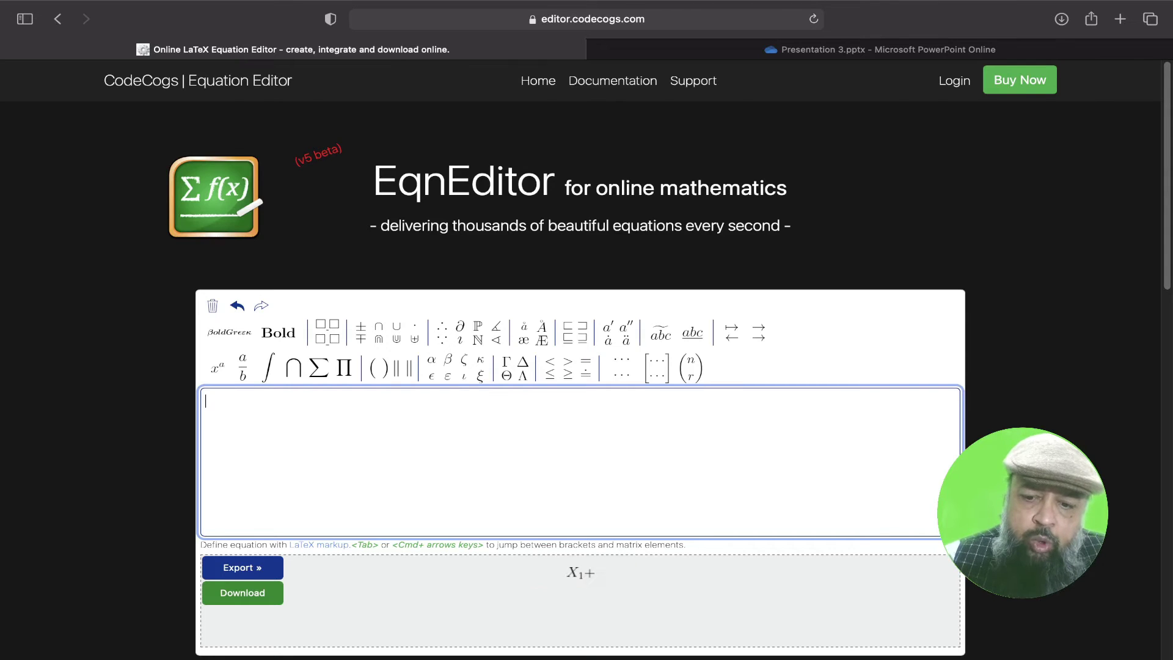
pyautogui.write('x_1')
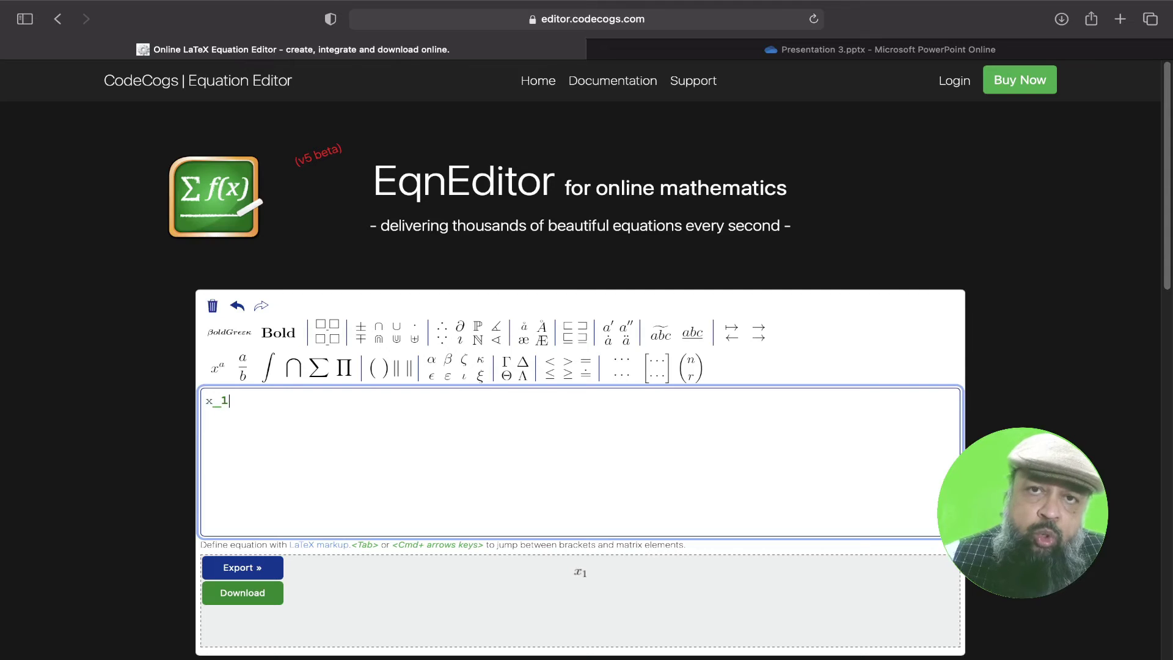
pyautogui.write('+')
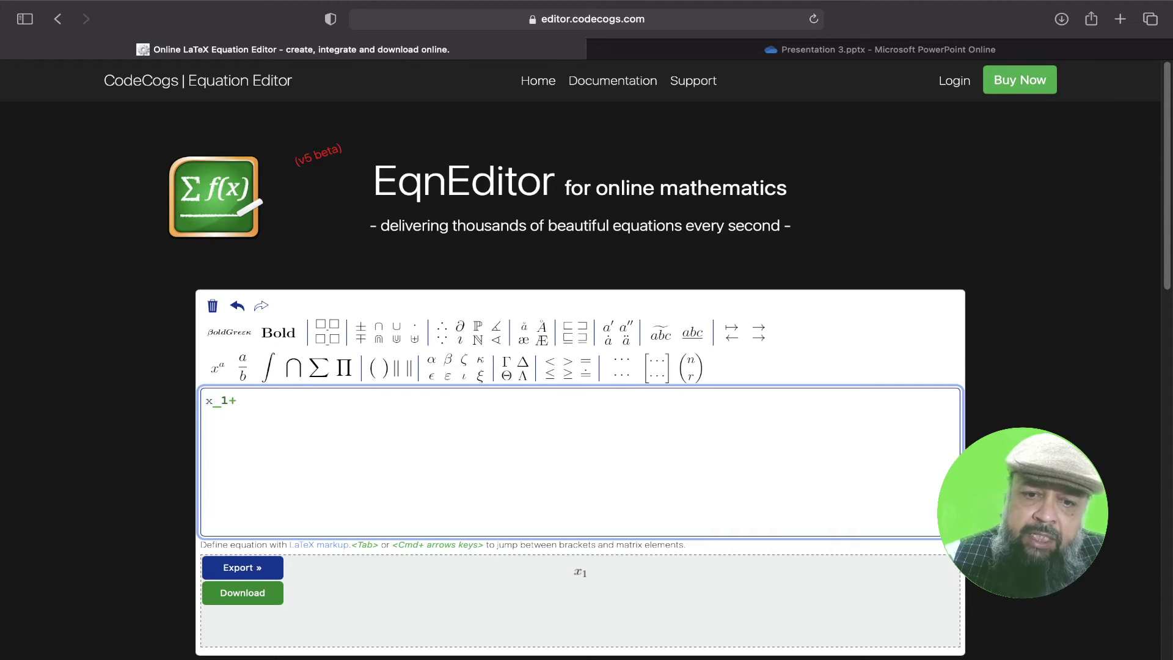
pyautogui.write('x_')
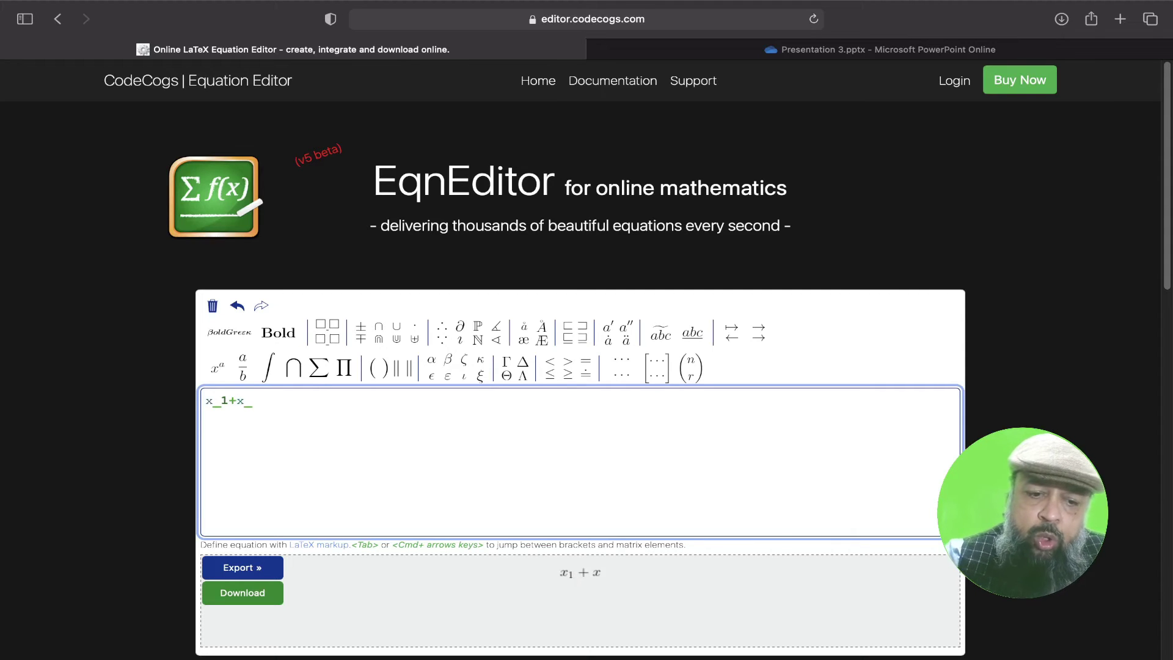
pyautogui.write('2')
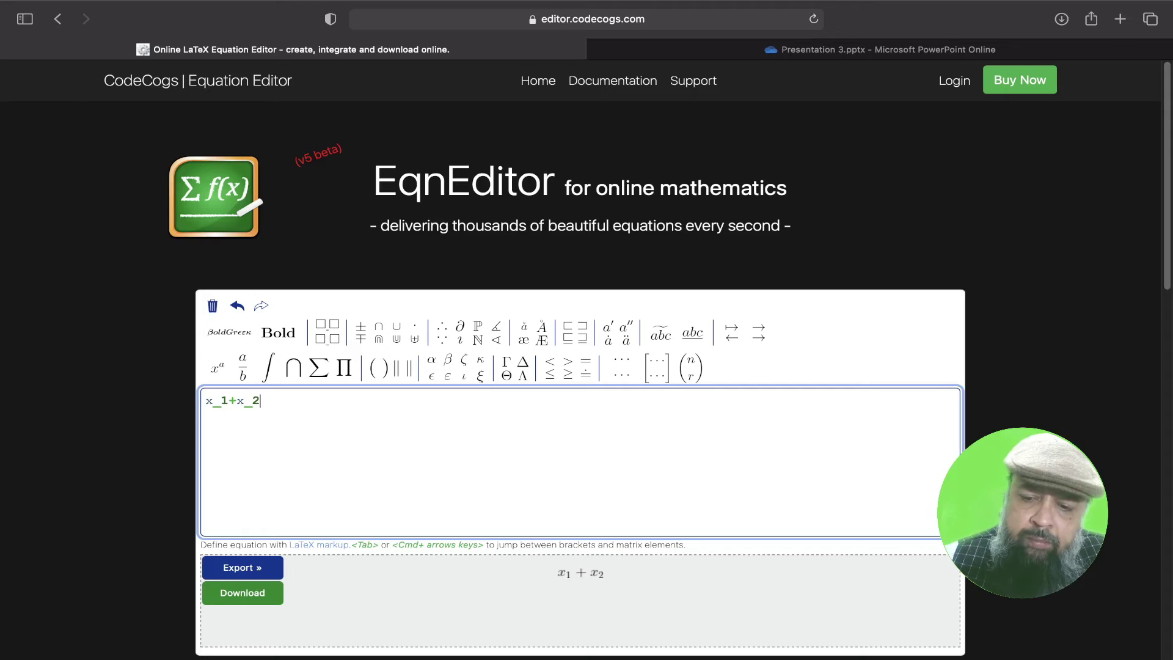
pyautogui.write('=-5')
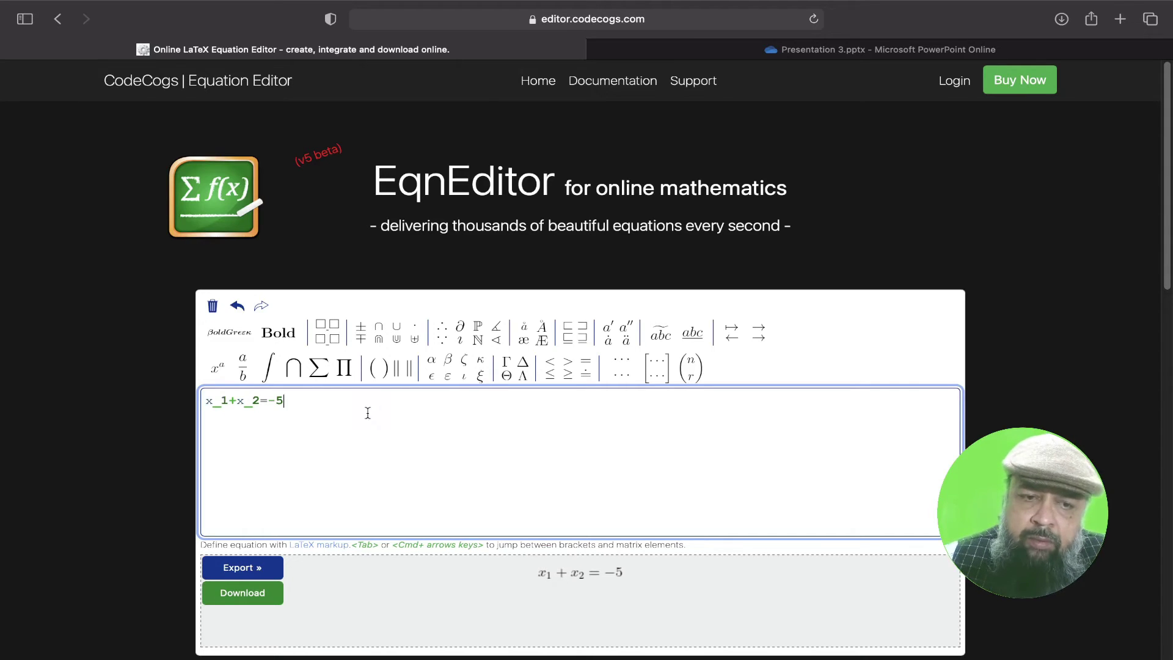
# - Delete the old equation and insert a 3×3 square-bracket matrix template
pyautogui.moveTo(319, 404); pyautogui.dragTo(179, 378)
pyautogui.press('BackSpace')
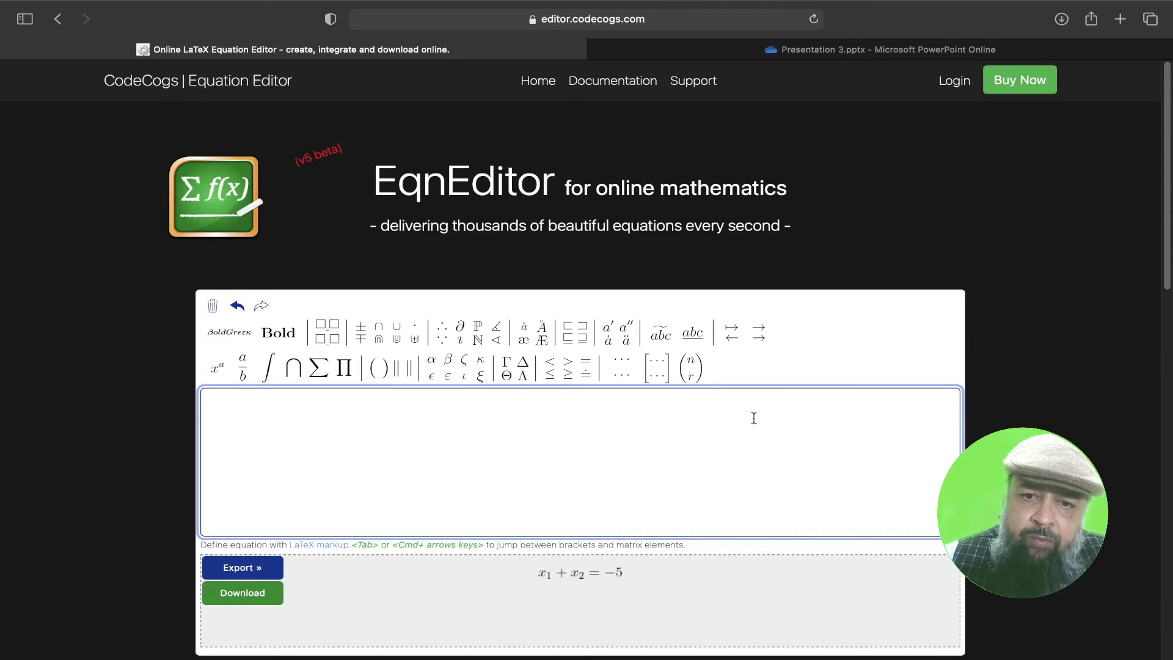
pyautogui.click(649, 366)
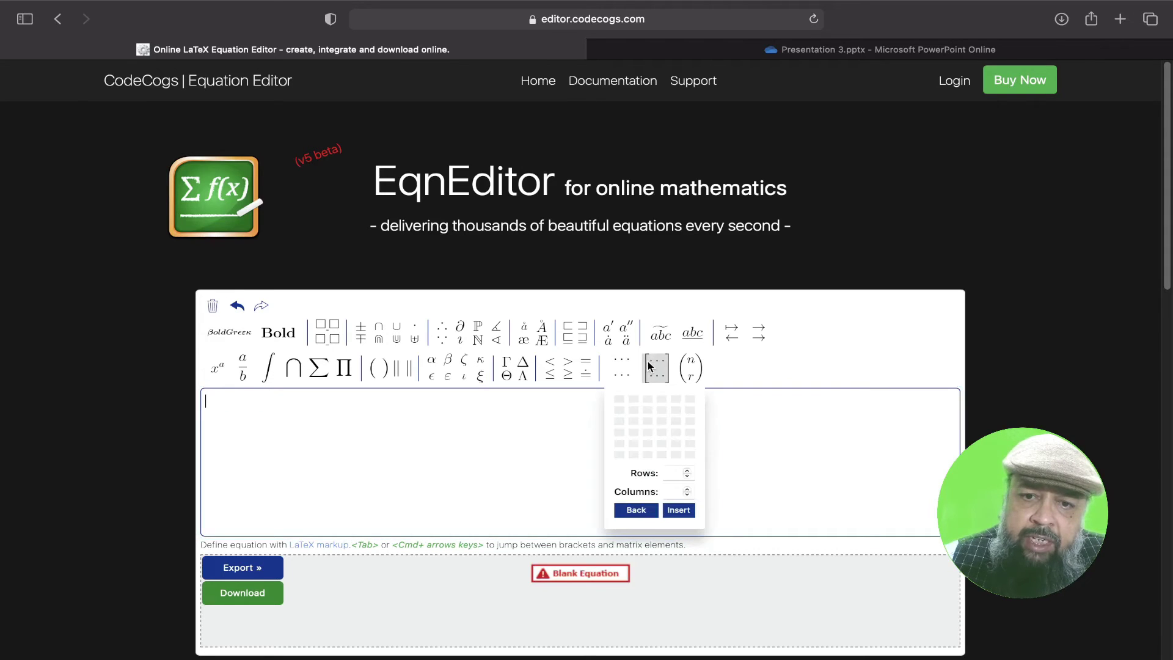
pyautogui.click(646, 417)
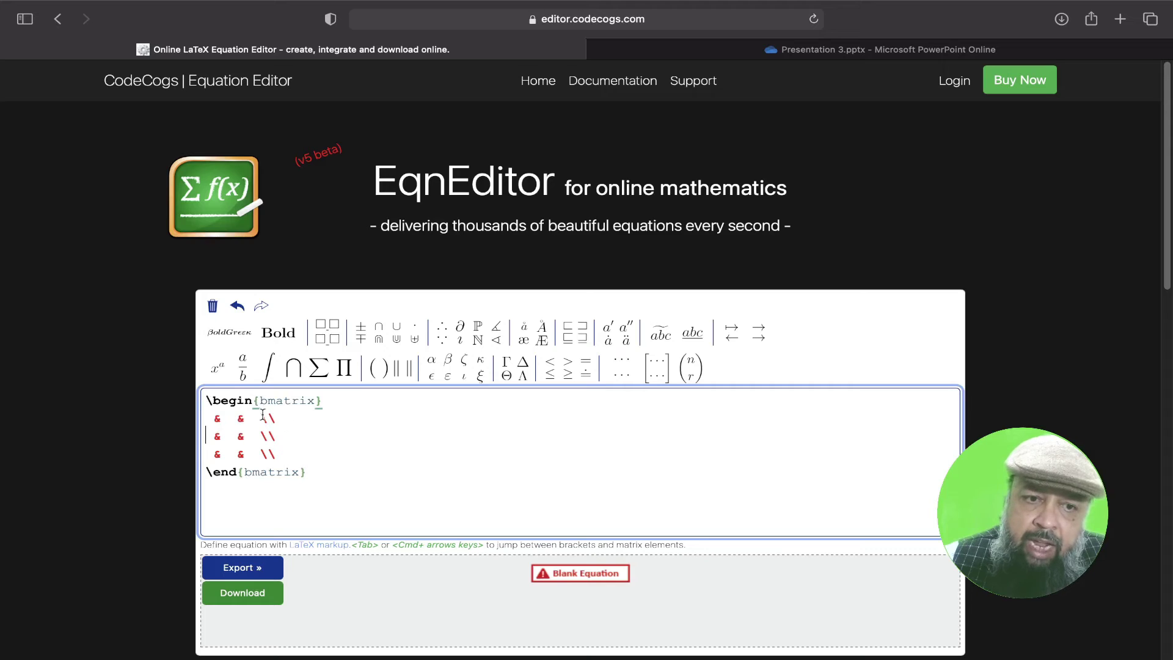
# - Fill the matrix's first row with 1, 2, 3
pyautogui.click(214, 418)
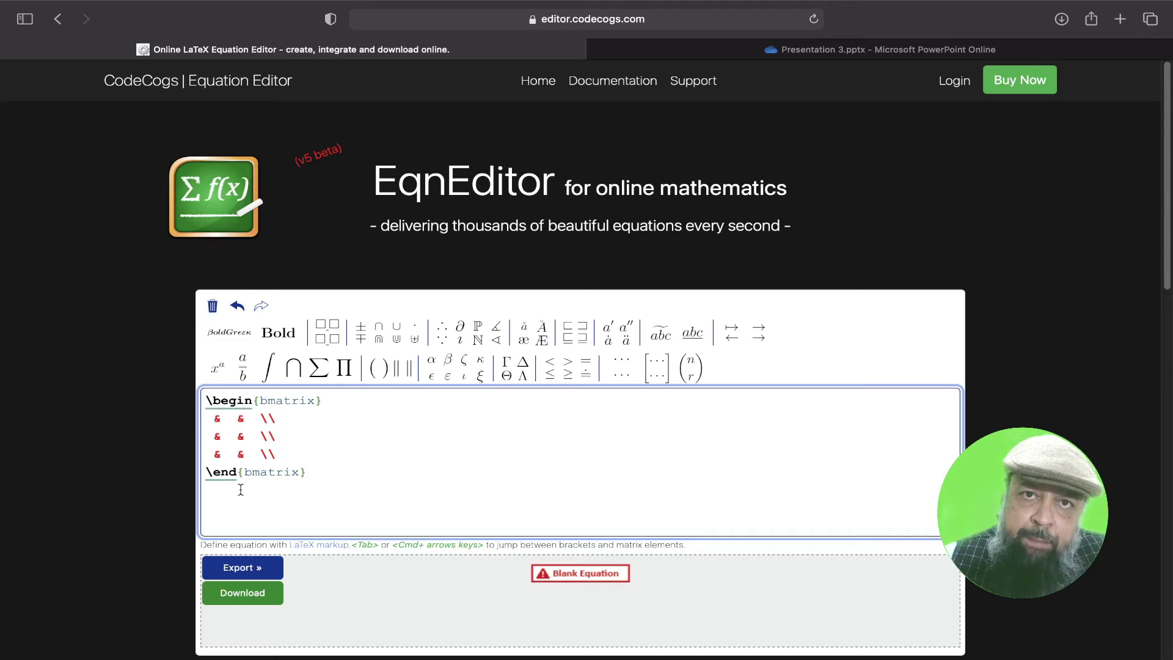
pyautogui.write('2')
pyautogui.press('BackSpace')
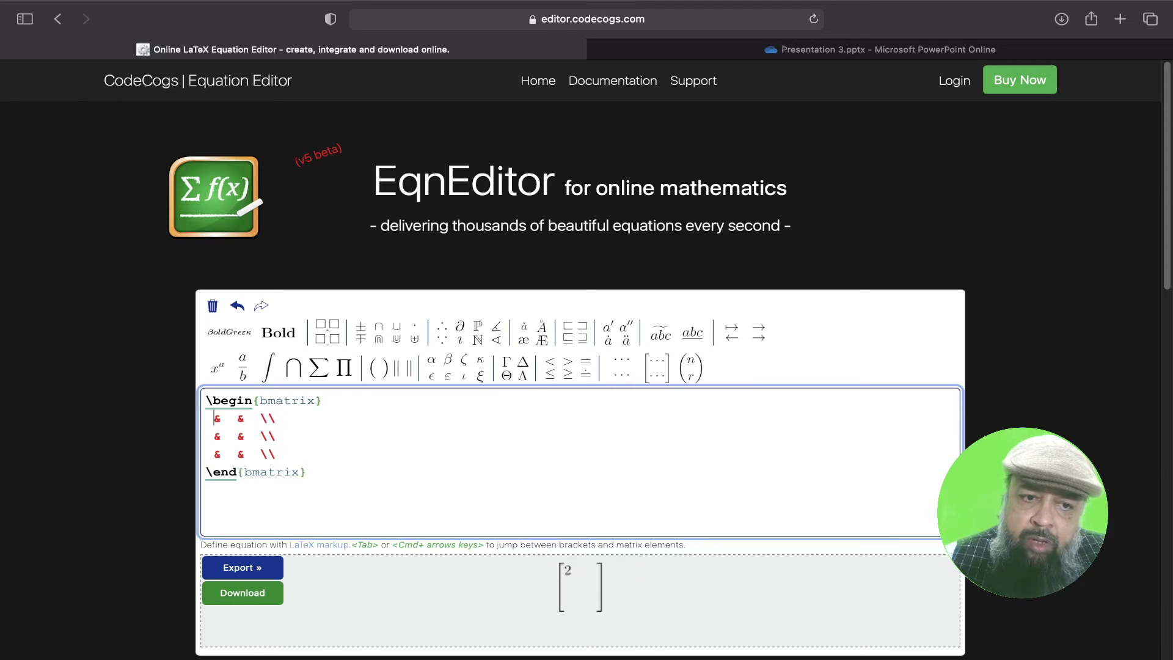
pyautogui.write('1')
pyautogui.click(244, 418)
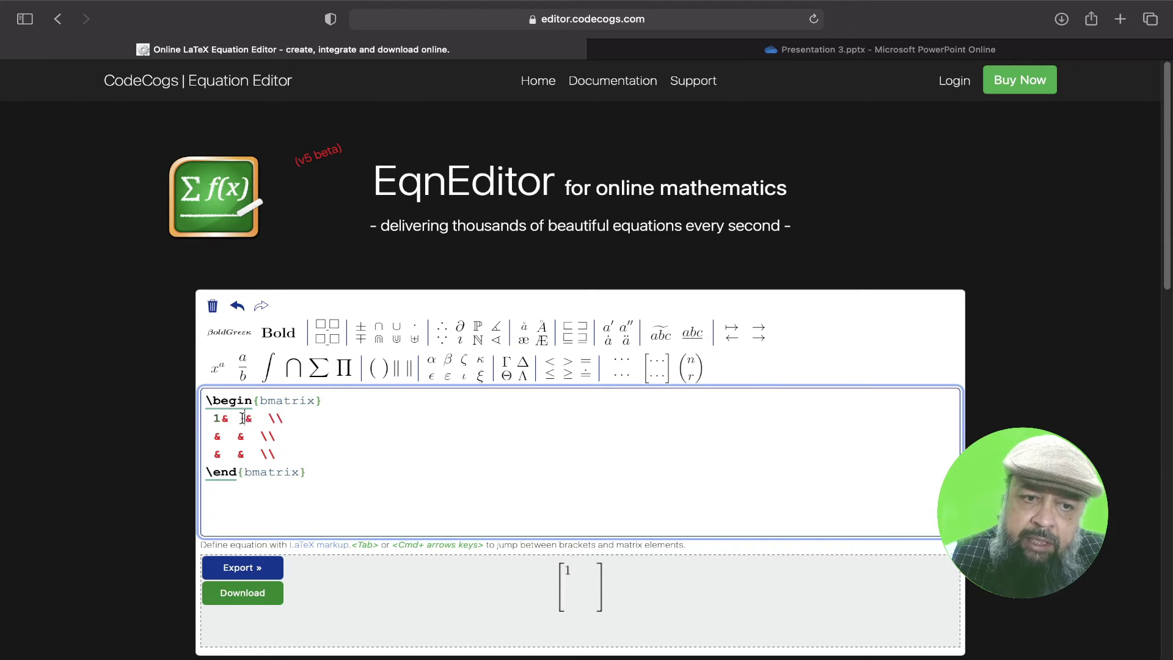
pyautogui.write('2')
pyautogui.click(267, 418)
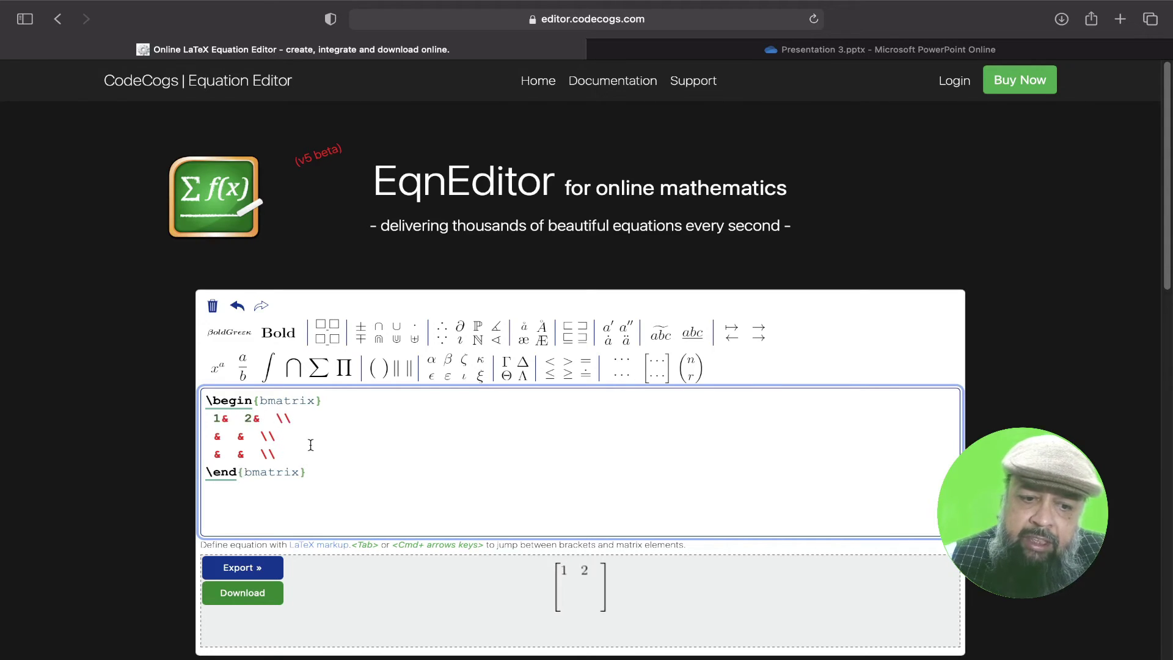
pyautogui.write('3')
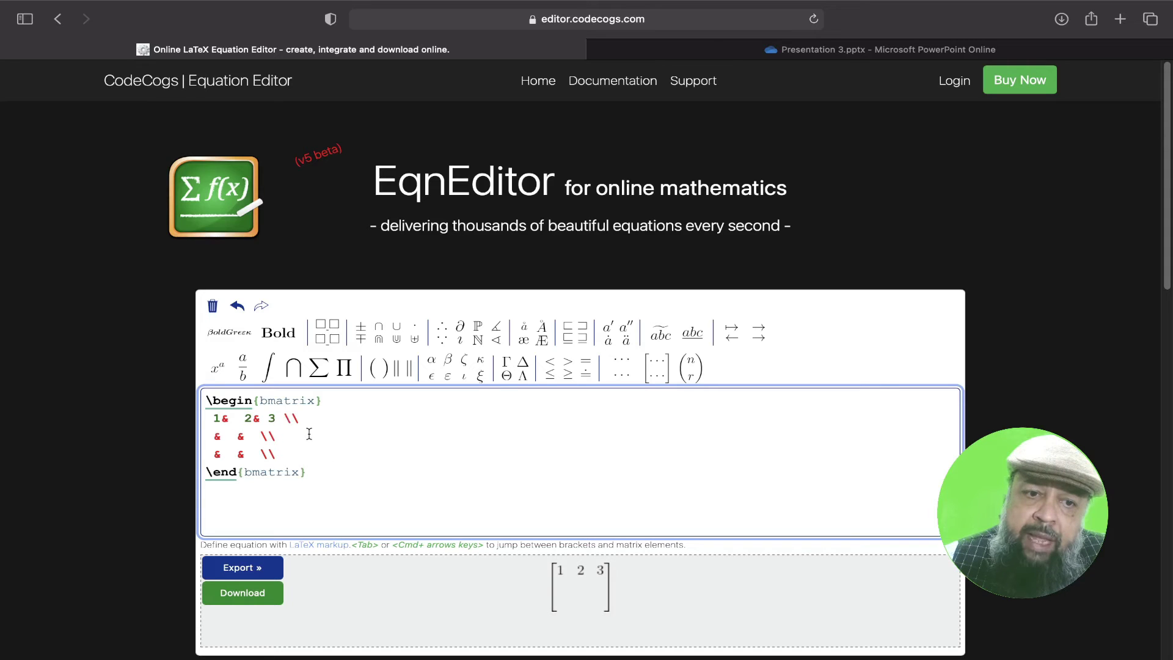
# - Fill the second row with -4, -5, 6 and the third row with 7, 8, 9
pyautogui.press('Tab')
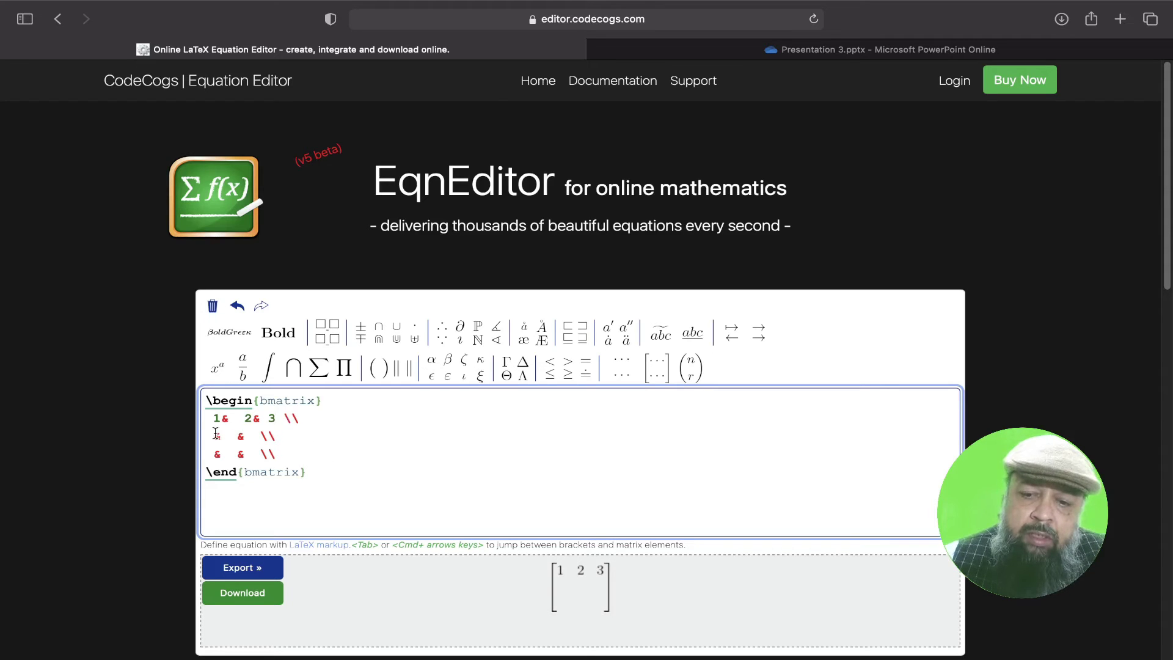
pyautogui.write('-4')
pyautogui.press('Tab')
pyautogui.write('-5&  ')
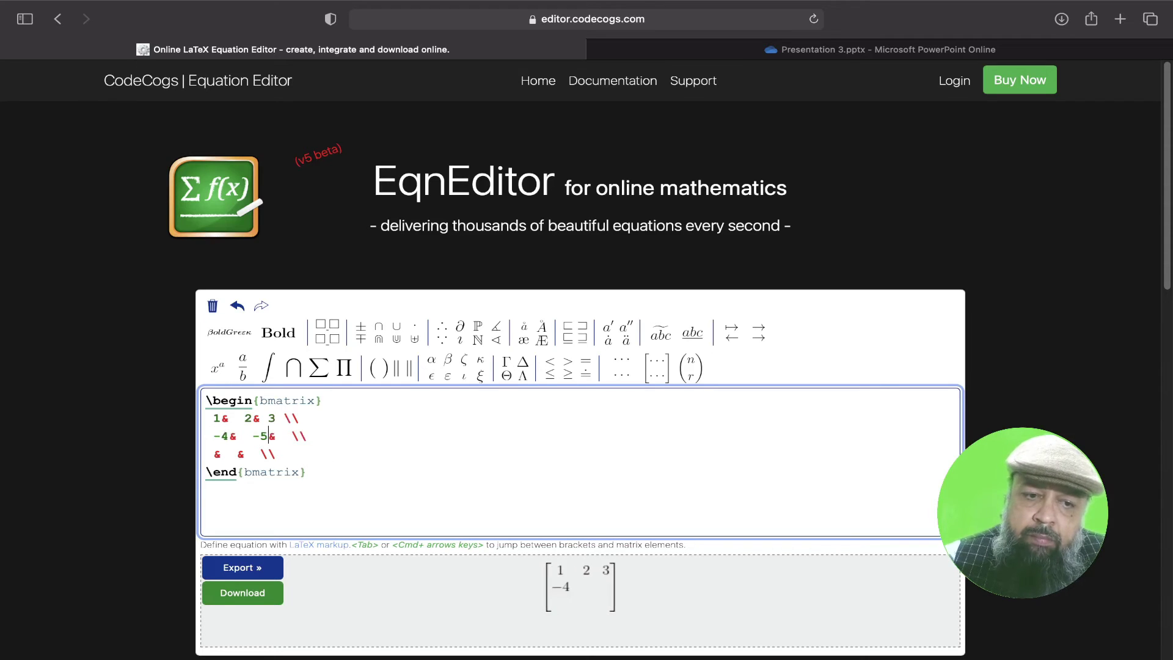
pyautogui.write('6')
pyautogui.press('Tab')
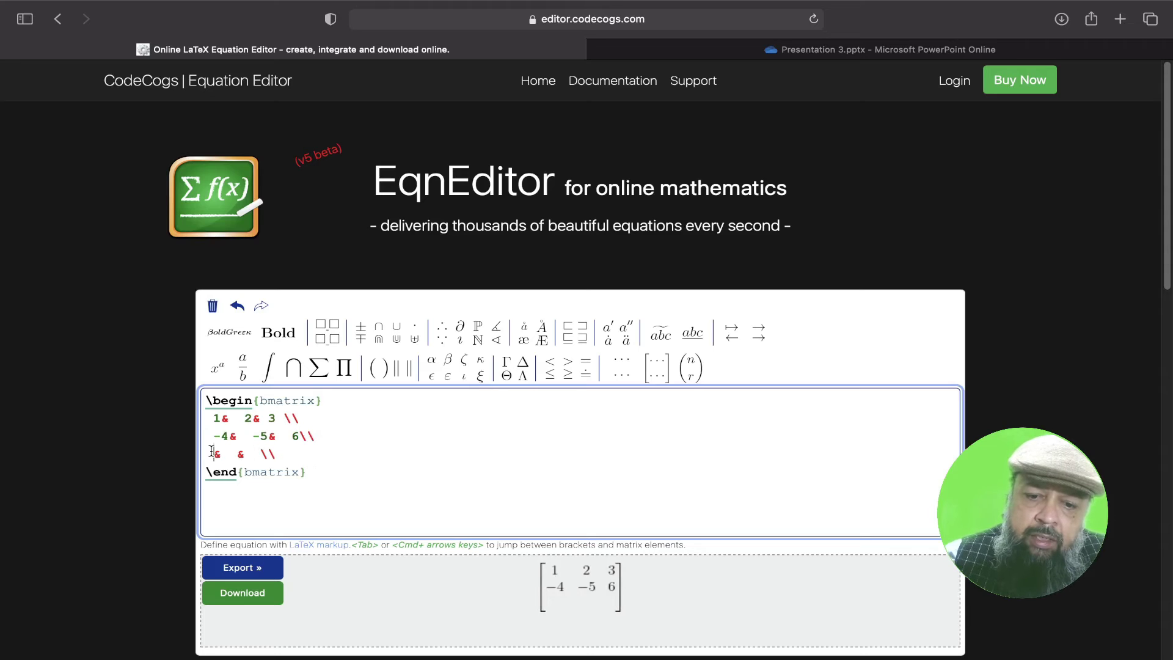
pyautogui.write('7')
pyautogui.press('Tab')
pyautogui.write('8 &  ')
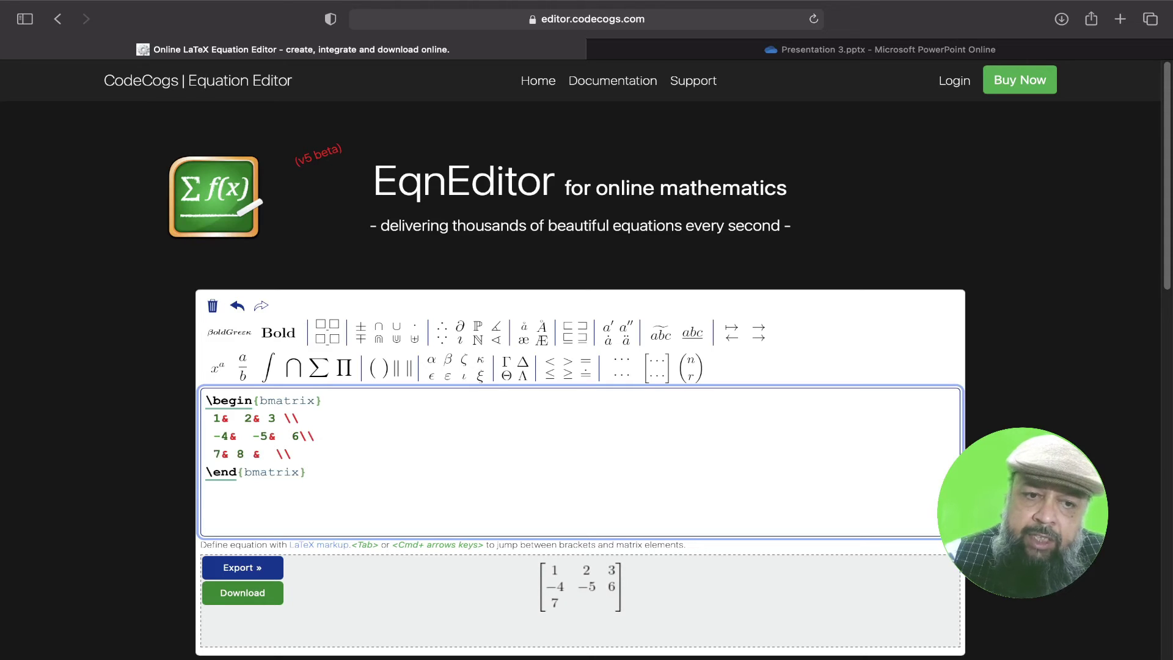
pyautogui.write('9')
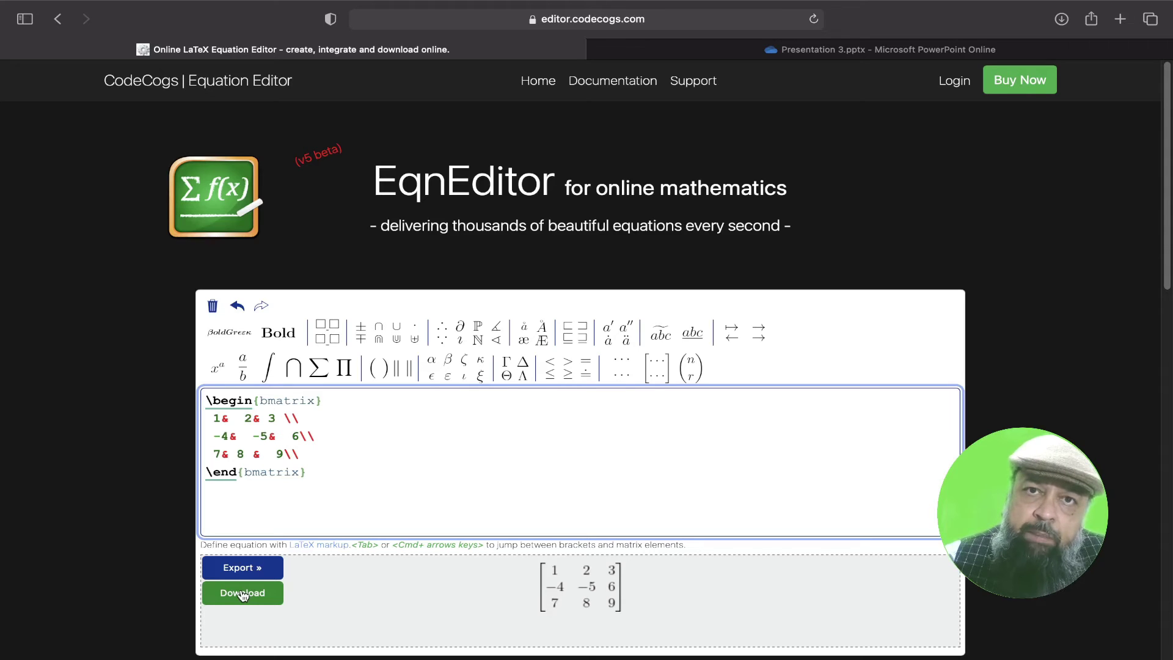
# - Clear the matrix code and insert an integral template with lower and upper limits
pyautogui.moveTo(341, 464); pyautogui.dragTo(206, 400)
pyautogui.press('BackSpace')
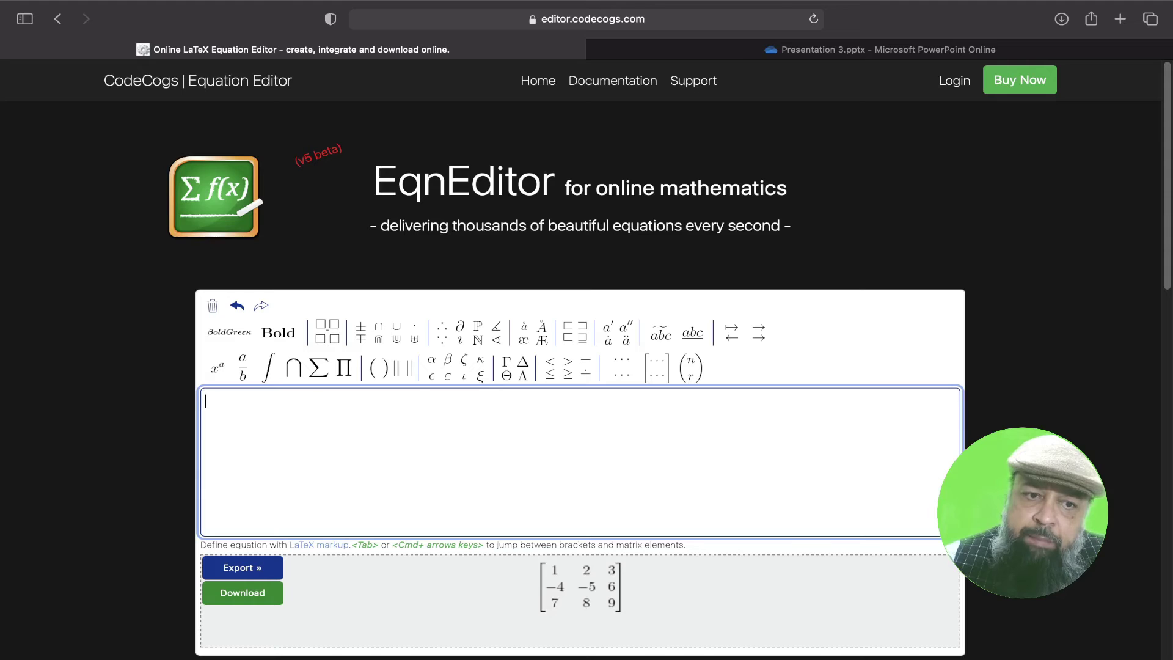
pyautogui.moveTo(271, 373)
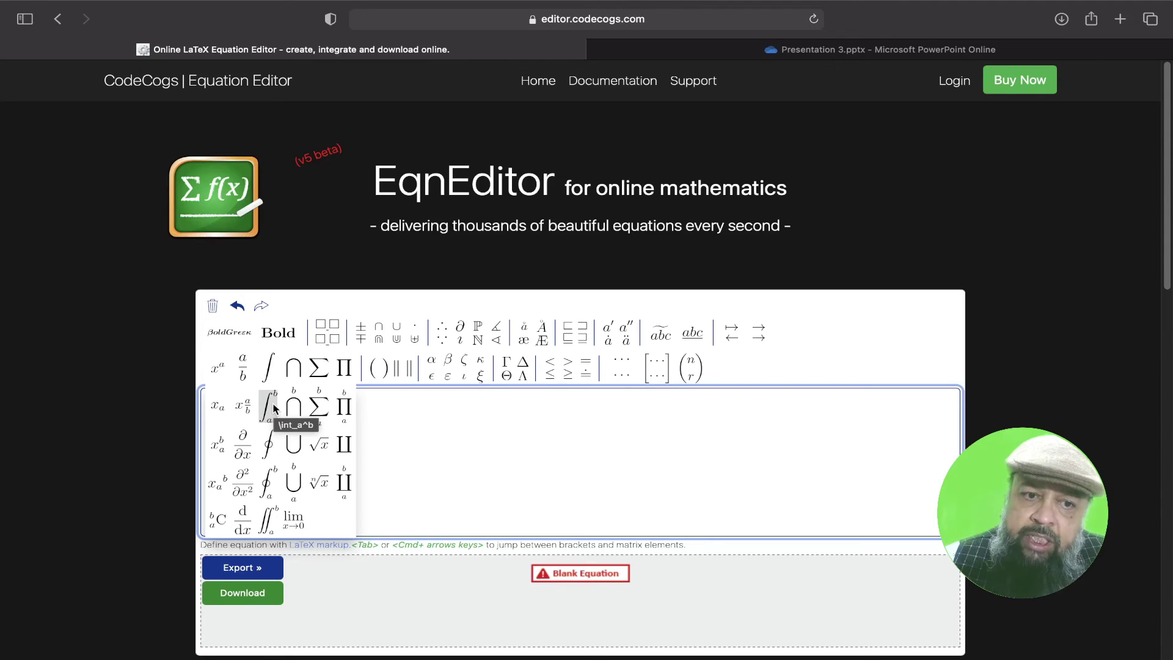
pyautogui.click(273, 402)
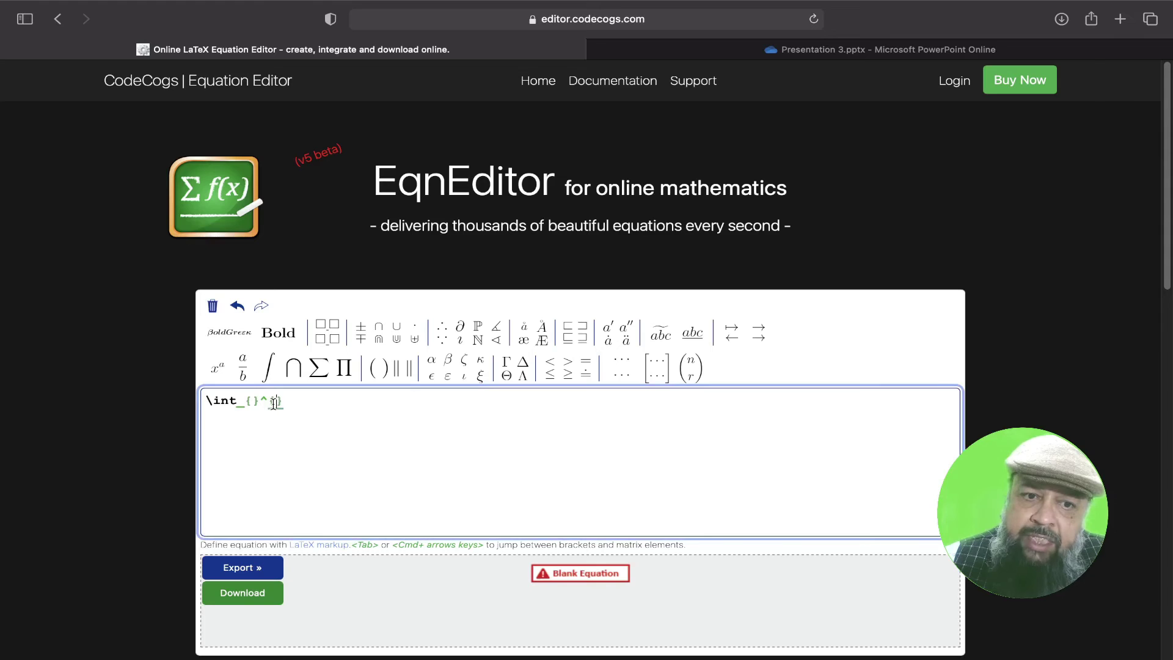
# - Set the integral limits to 0 and \infty and type -sinx as the integrand
pyautogui.click(253, 402)
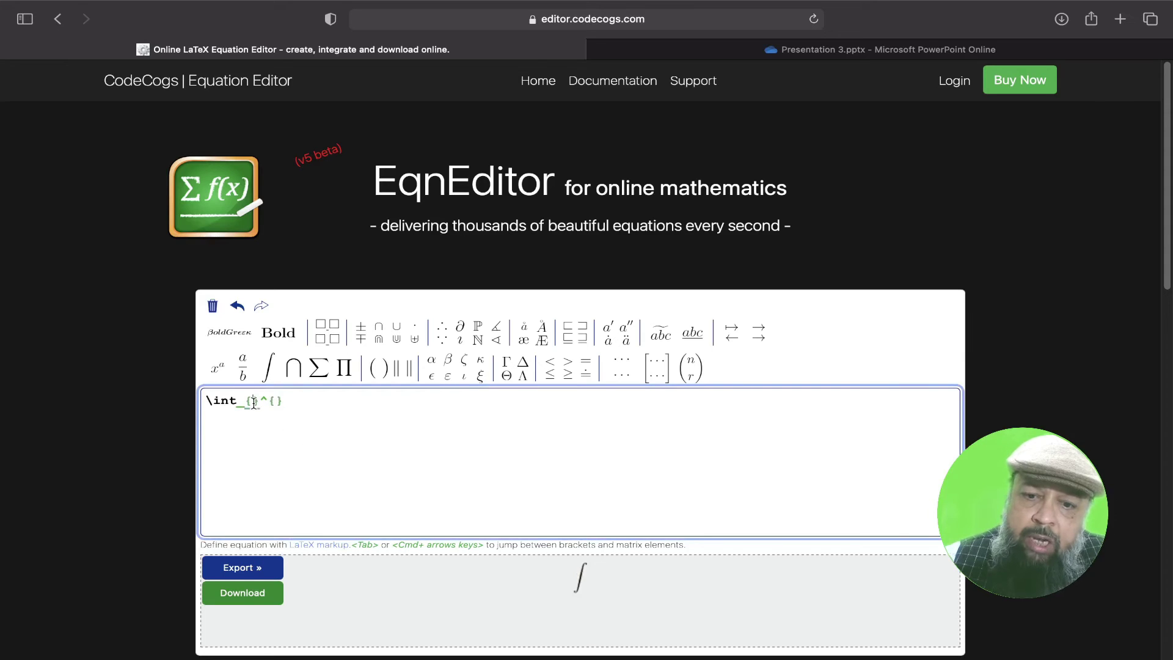
pyautogui.write('0')
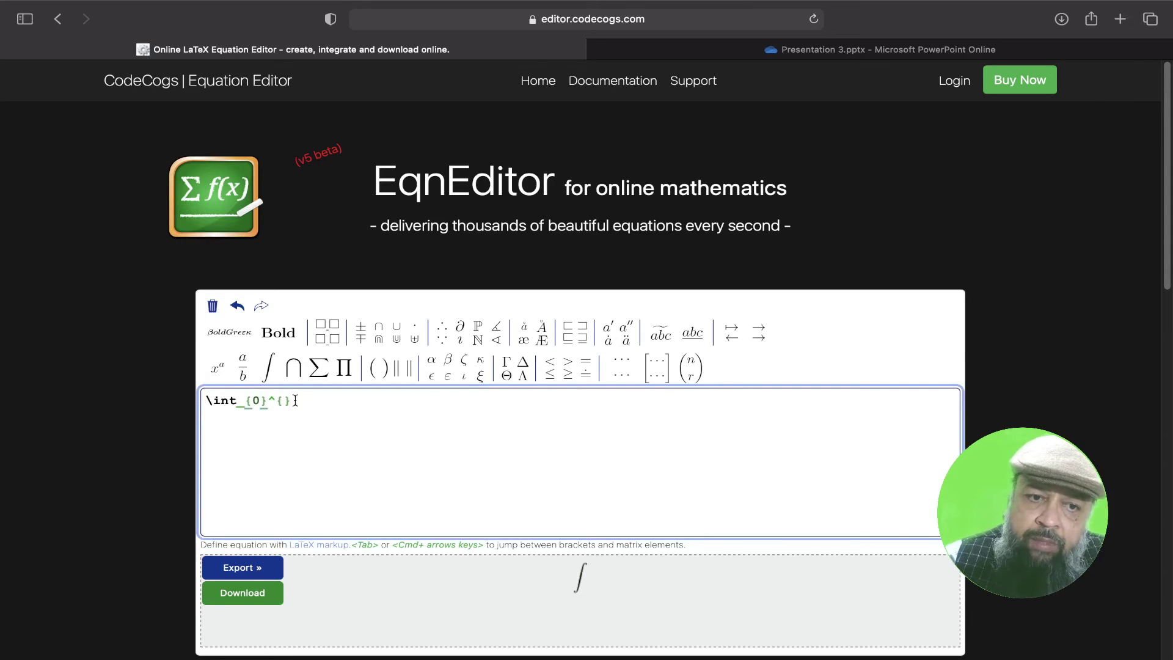
pyautogui.click(286, 402)
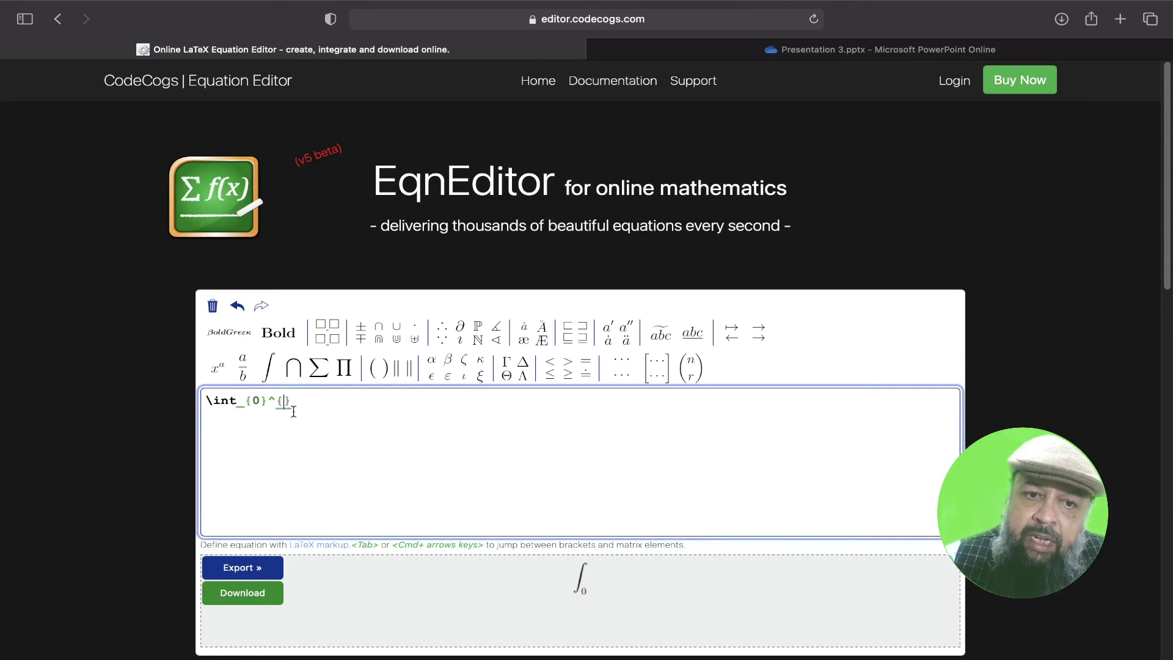
pyautogui.write('\\i')
pyautogui.press('Return')
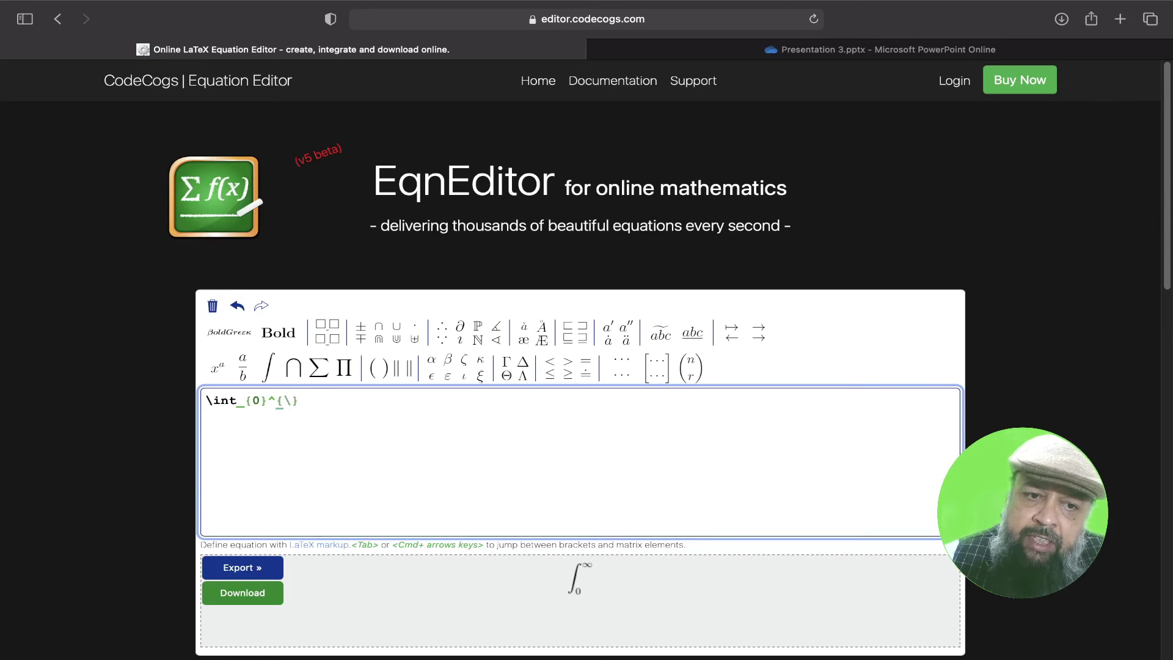
pyautogui.write('infty')
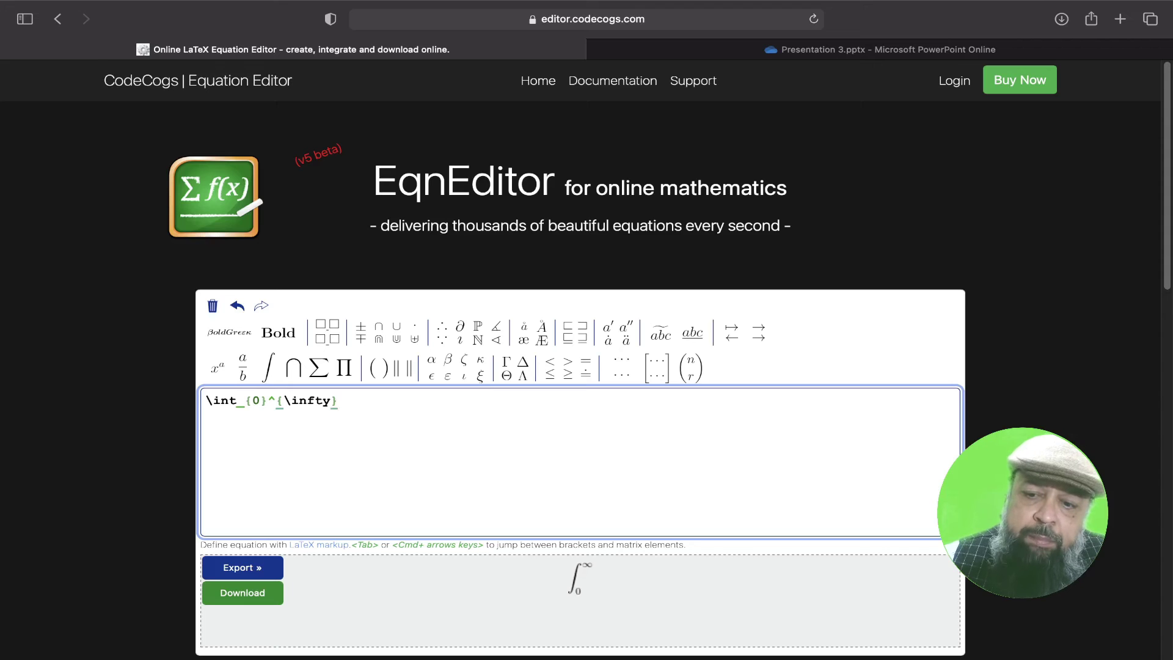
pyautogui.write('{')
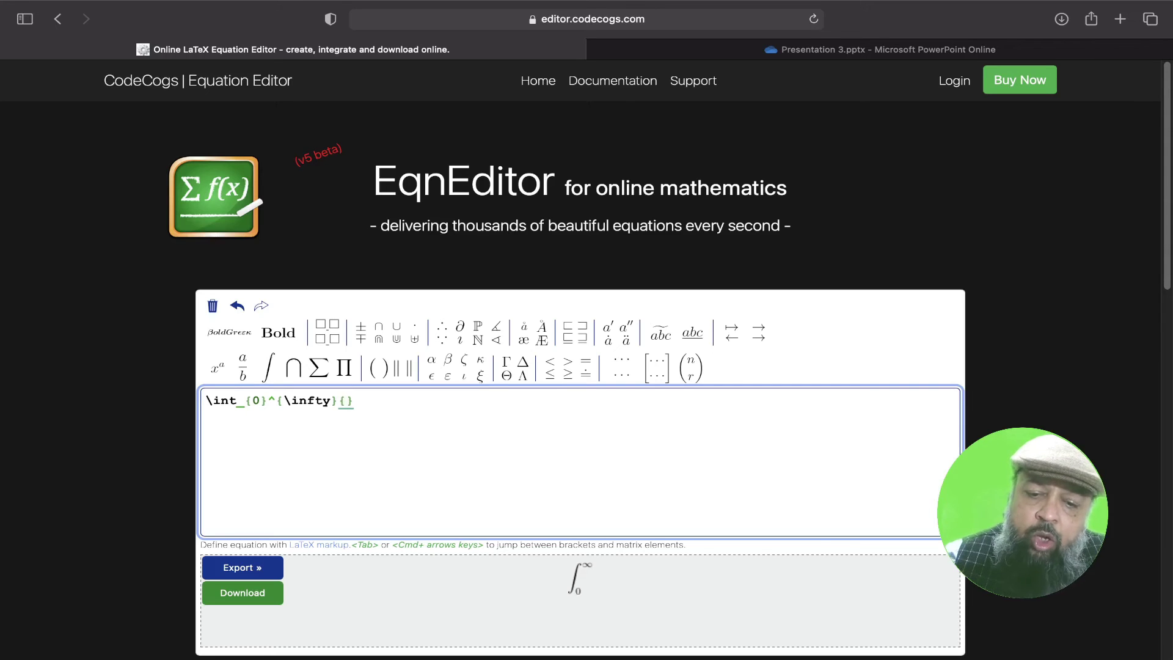
pyautogui.write('-sin')
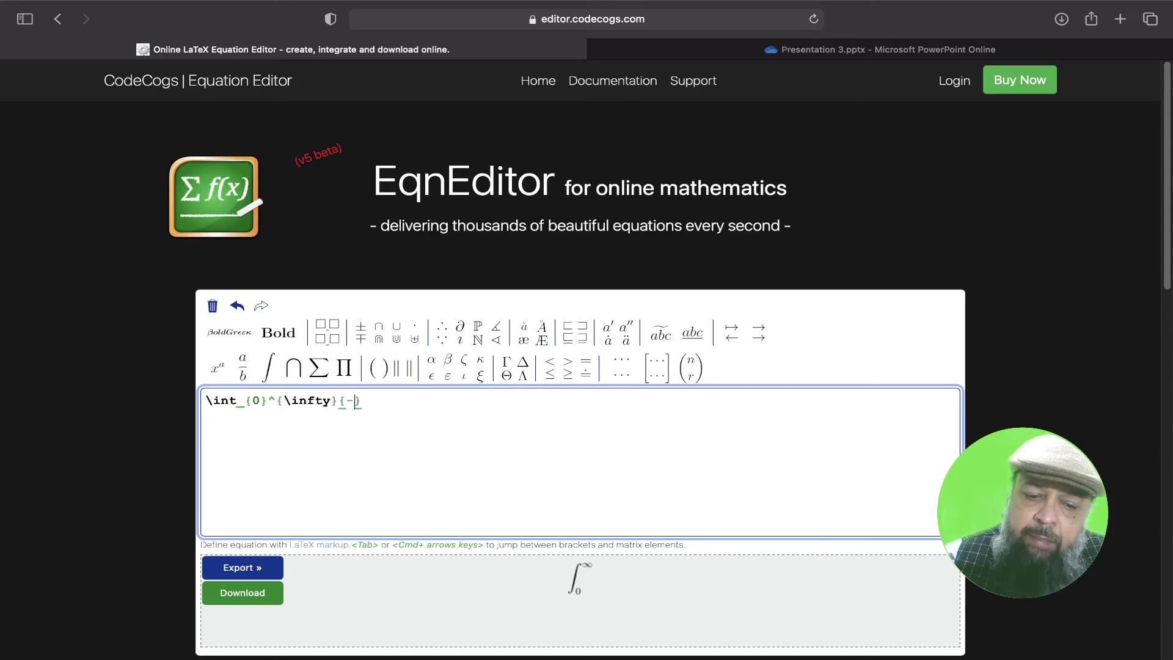
pyautogui.write('x')
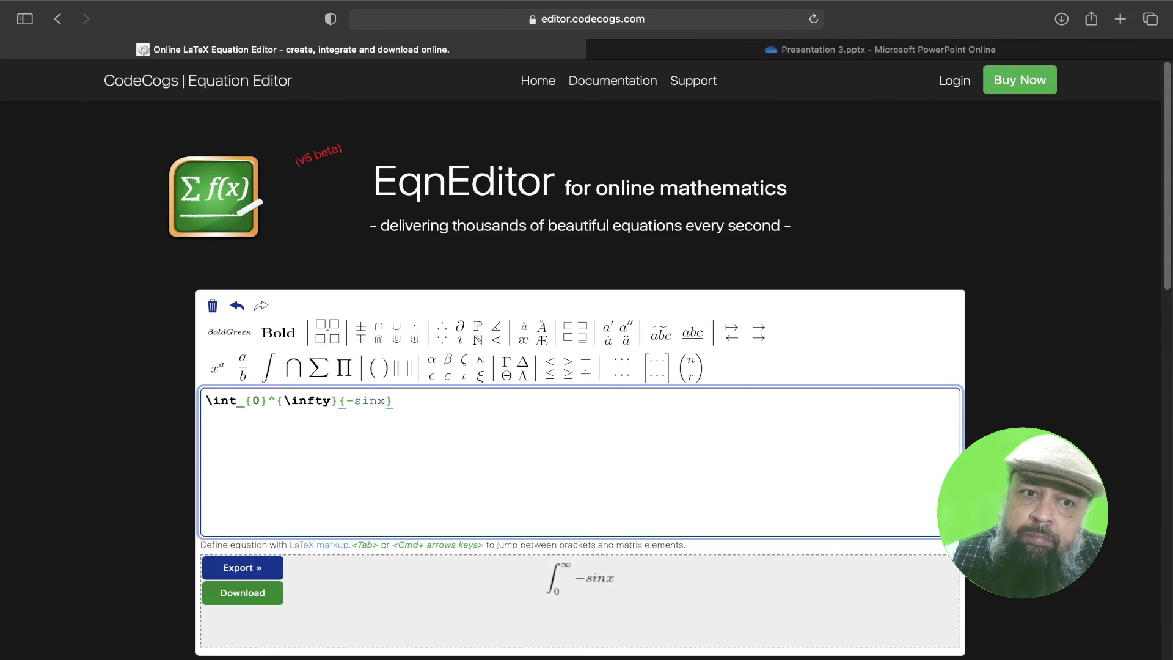
# - Try wrapping the integrand −sinx in escaped braces \{ and \}
pyautogui.press('Left')
pyautogui.press('Left')
pyautogui.press('Left')
pyautogui.press('Left')
pyautogui.press('Left')
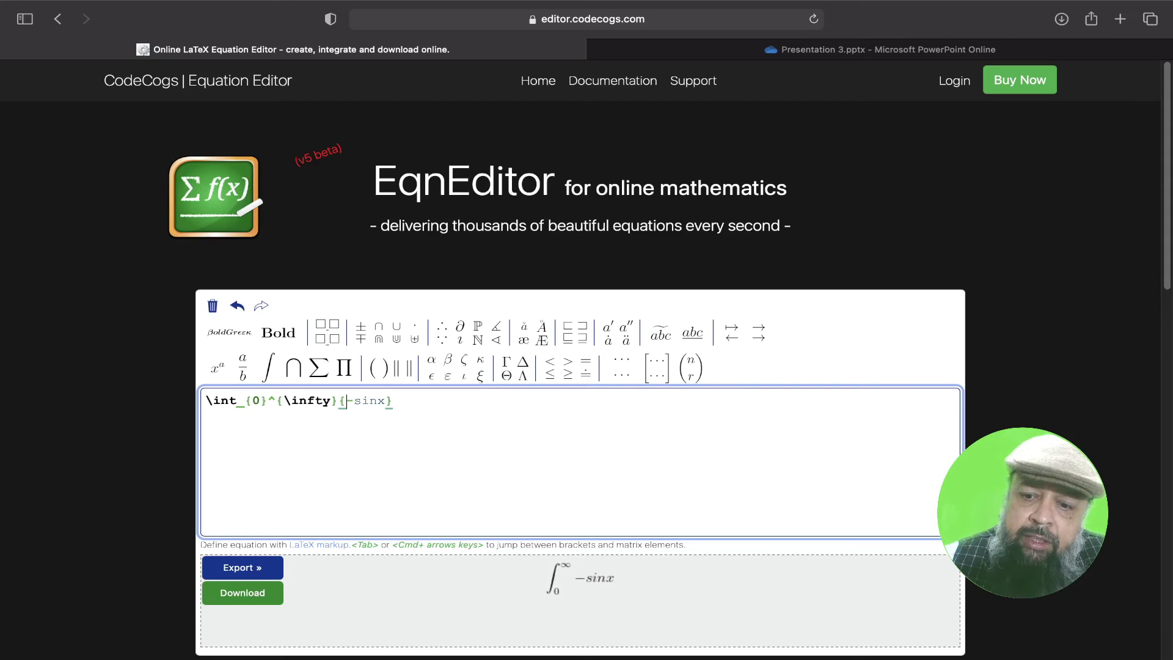
pyautogui.write('\\')
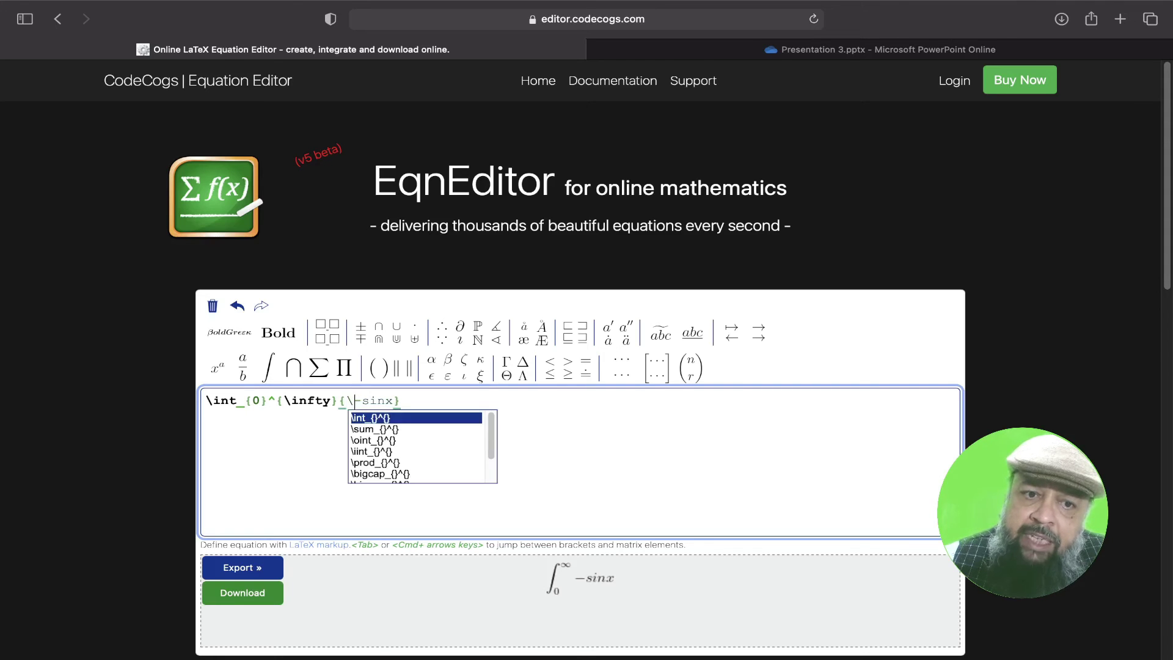
pyautogui.write('{')
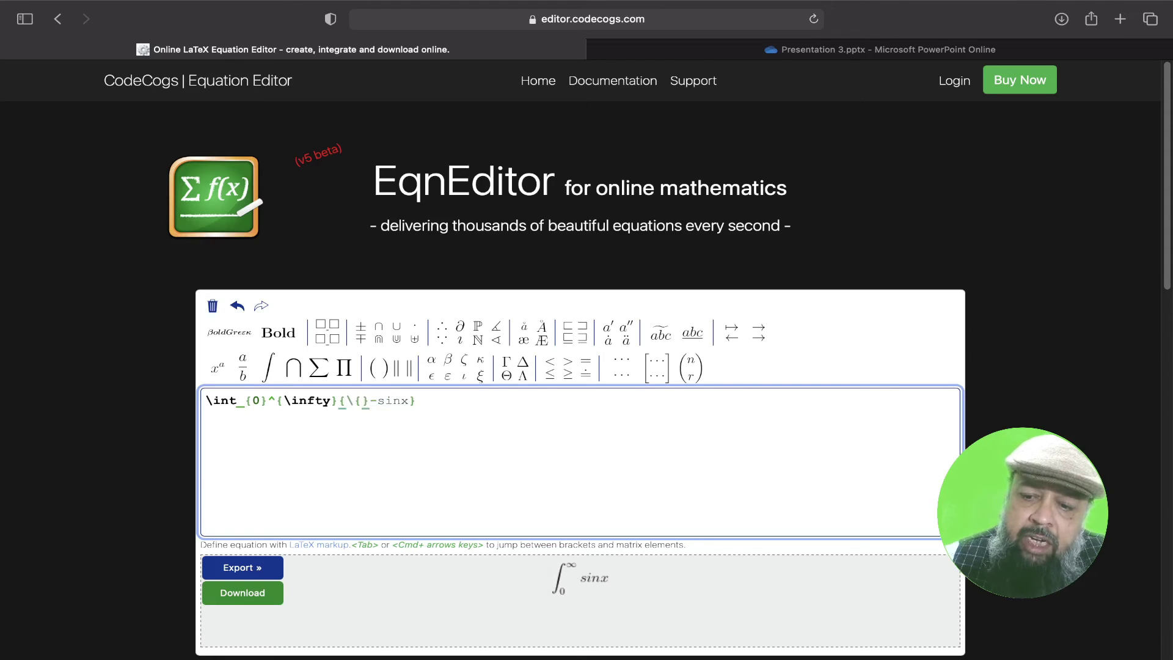
pyautogui.press('Right')
pyautogui.press('BackSpace')
pyautogui.press('Right')
pyautogui.press('Right')
pyautogui.press('Right')
pyautogui.press('Right')
pyautogui.press('Right')
pyautogui.press('Right')
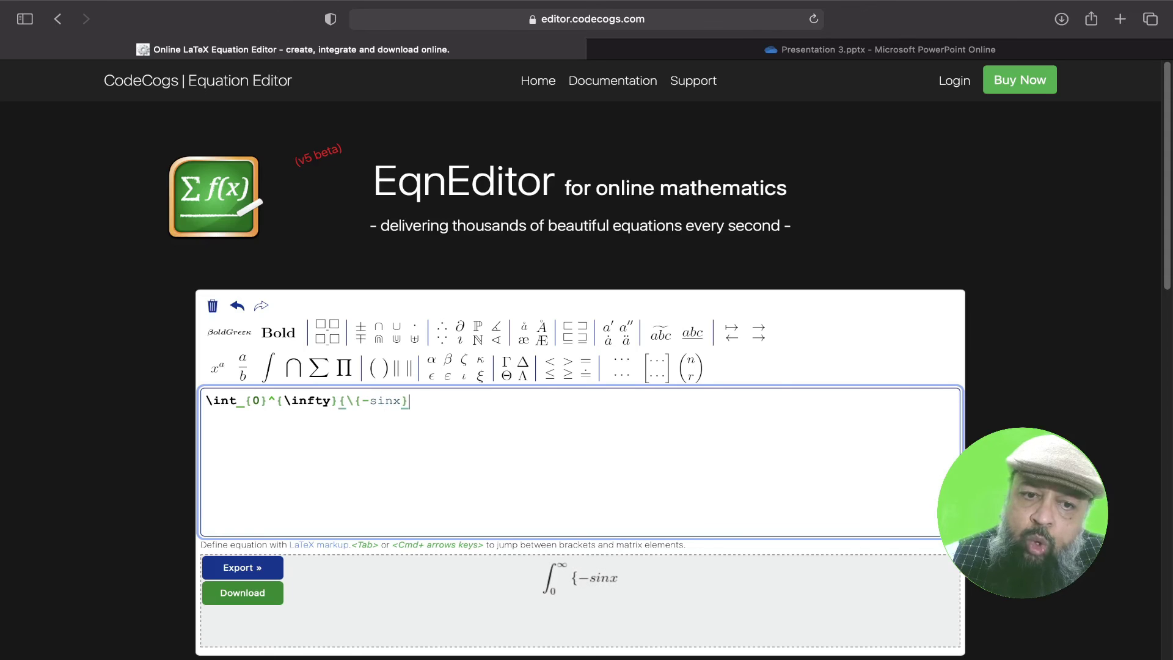
pyautogui.write('\\}')
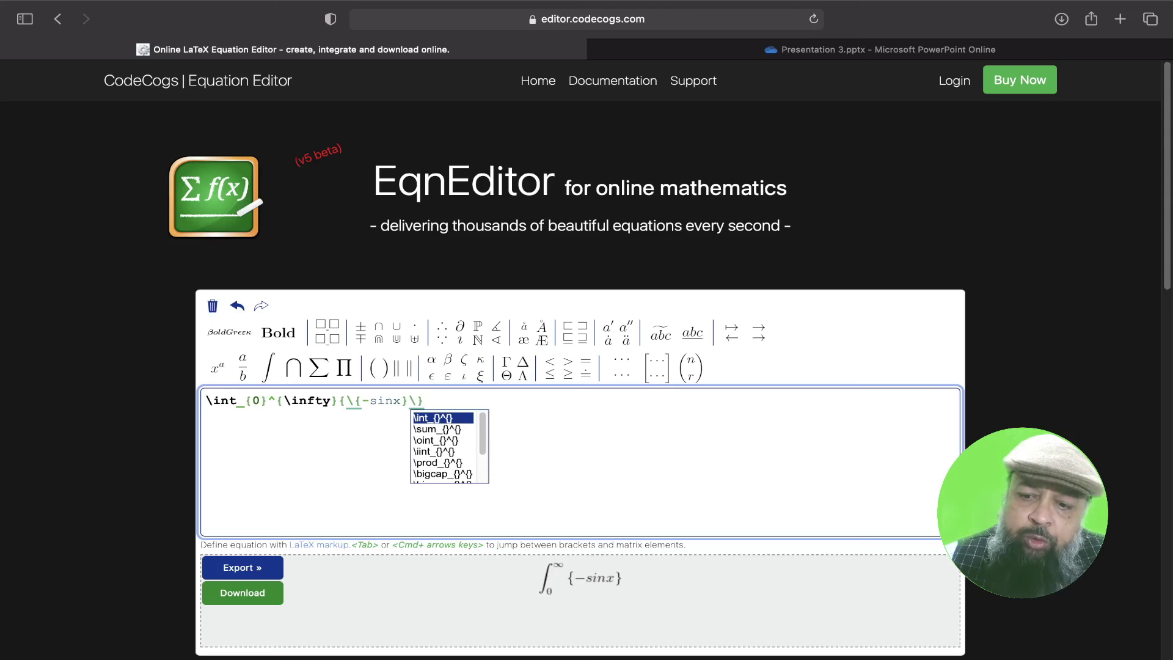
pyautogui.press('BackSpace')
# - Replace the braces with round parentheses so the integrand reads (−sinx), then select the line
pyautogui.click(370, 401)
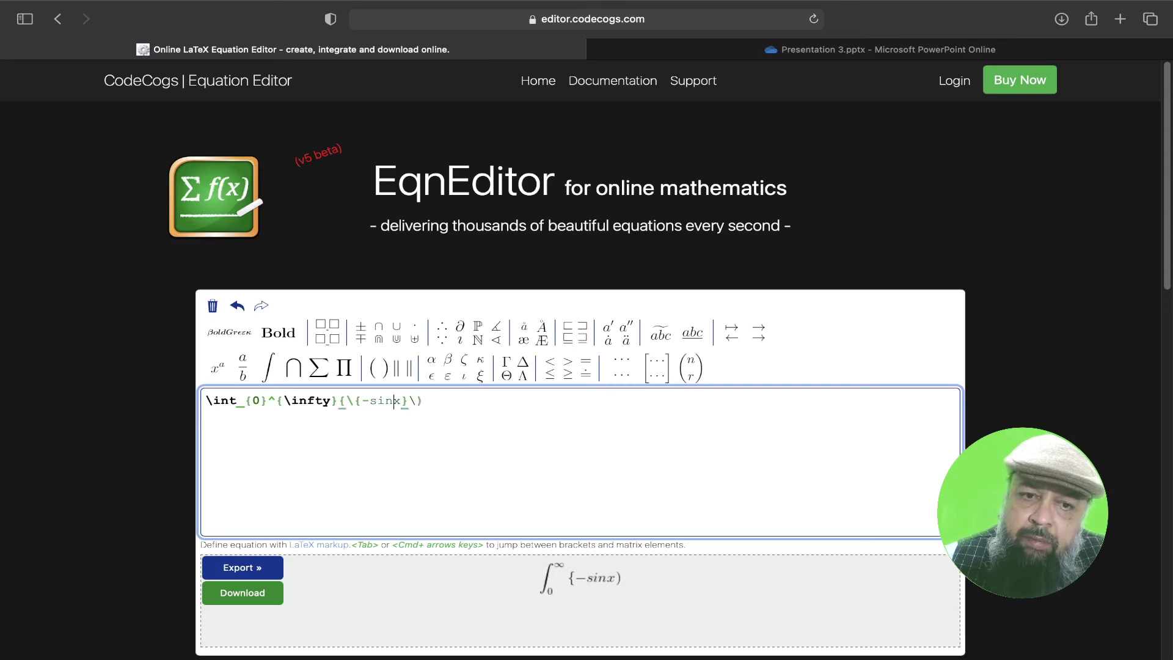
pyautogui.press('BackSpace')
pyautogui.press('Delete')
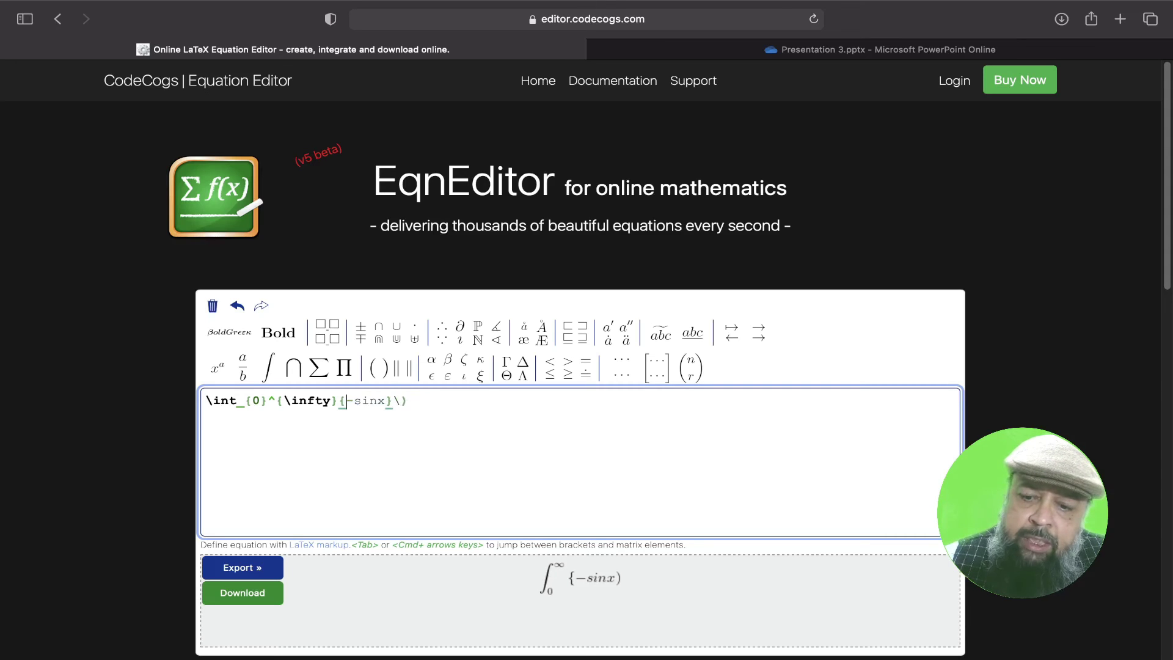
pyautogui.write('(')
pyautogui.press('Delete')
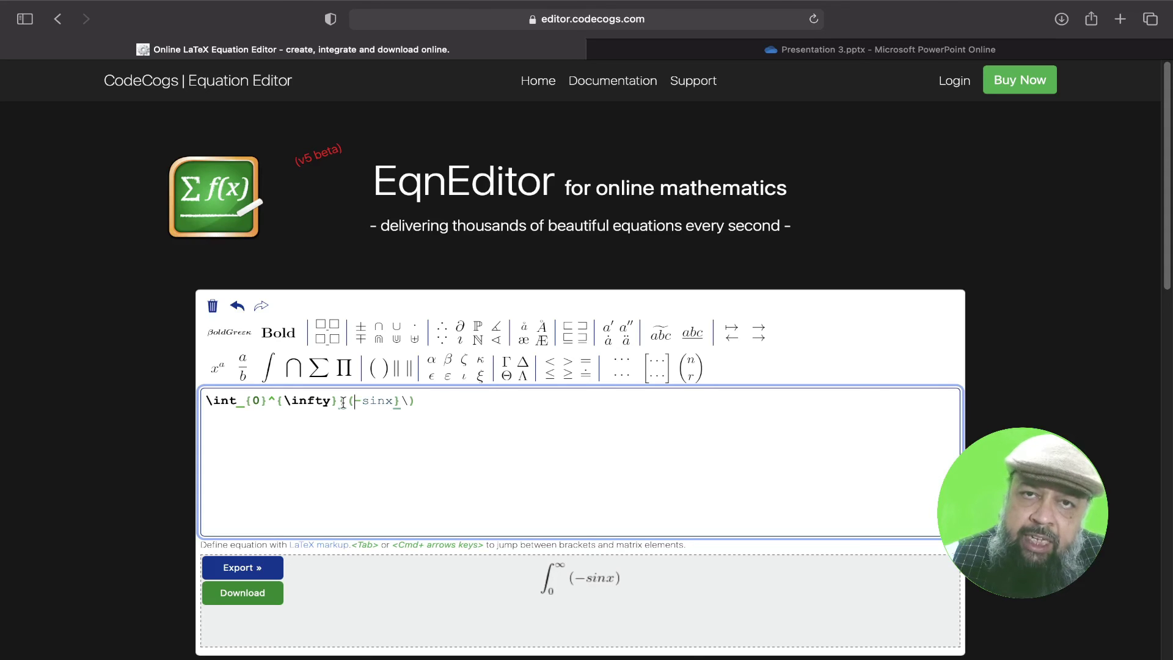
pyautogui.moveTo(435, 402); pyautogui.dragTo(167, 405)
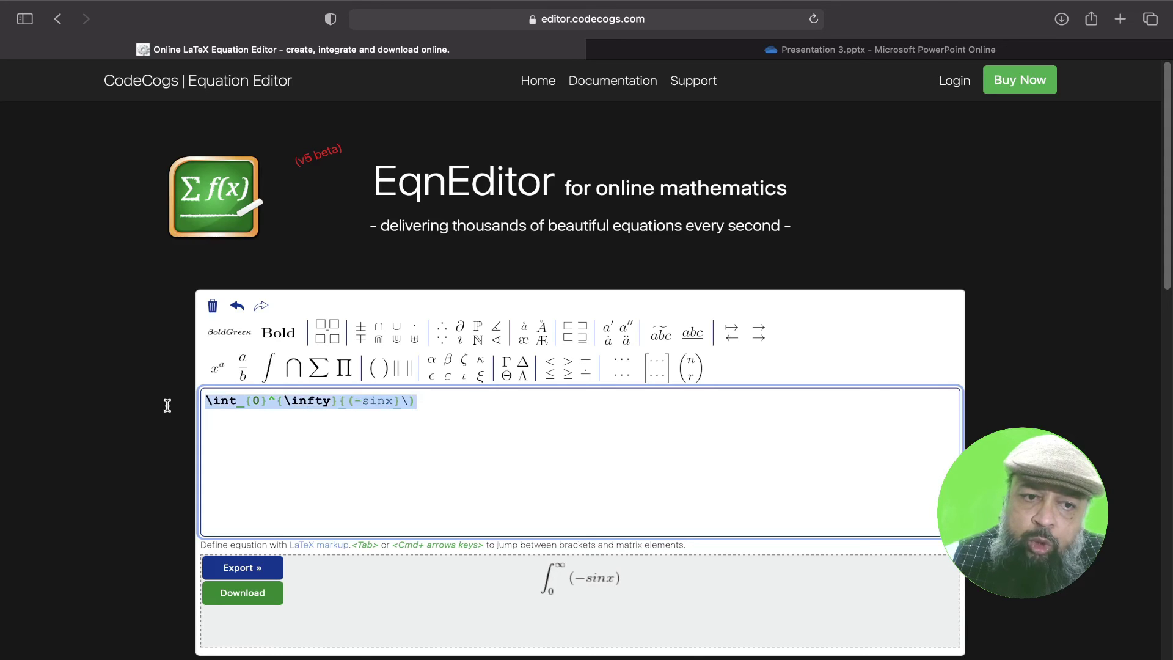
# - Delete the integral and enter α + β from the Greek letter toolbar
pyautogui.press('BackSpace')
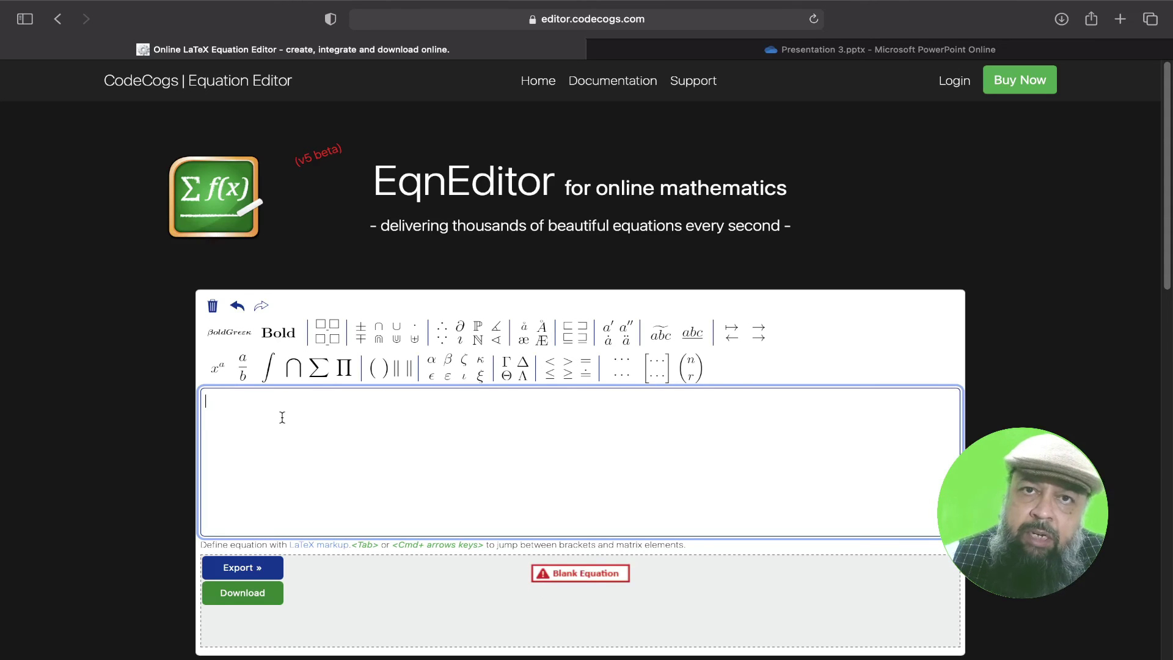
pyautogui.scroll(-1, 282, 417)
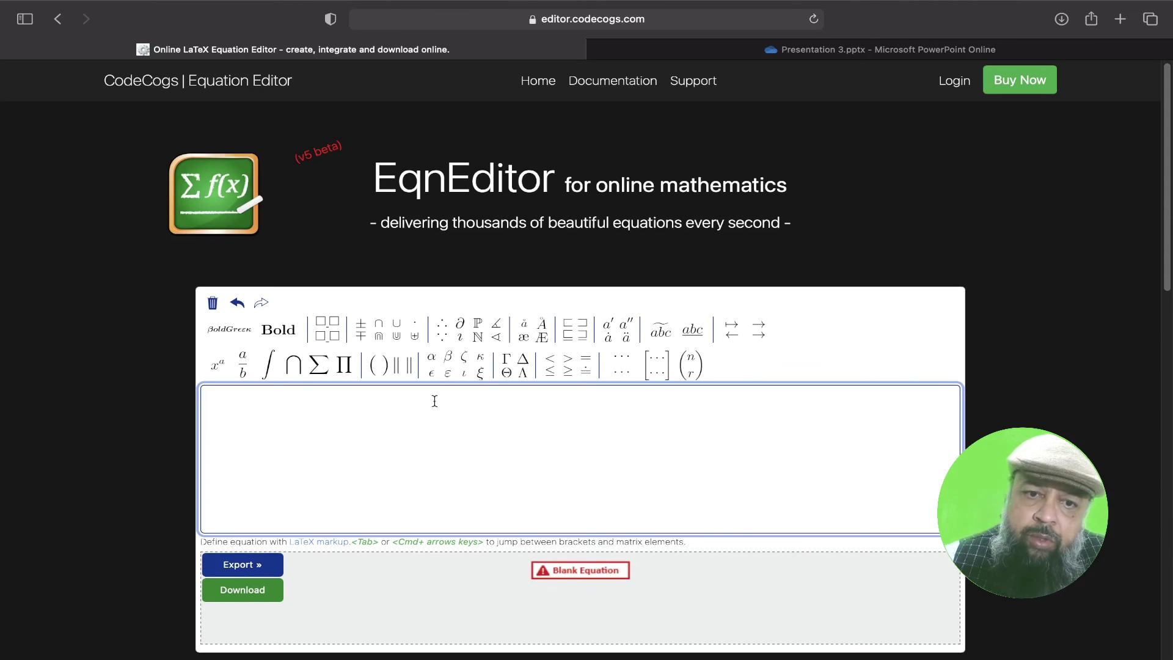
pyautogui.click(432, 362)
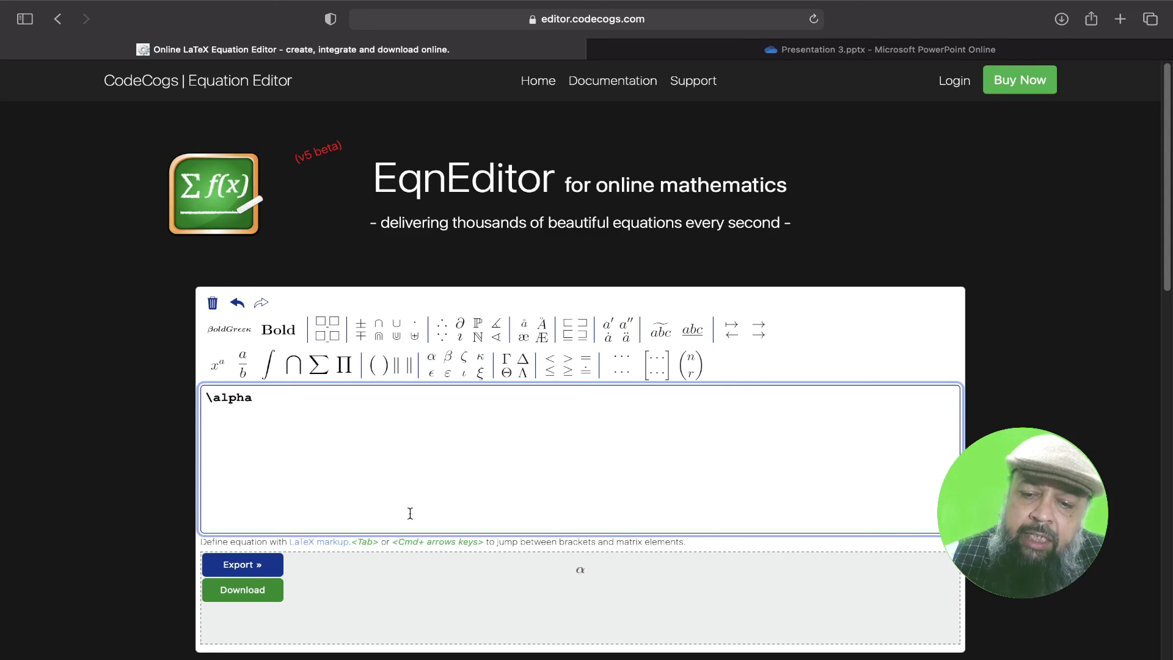
pyautogui.write('+')
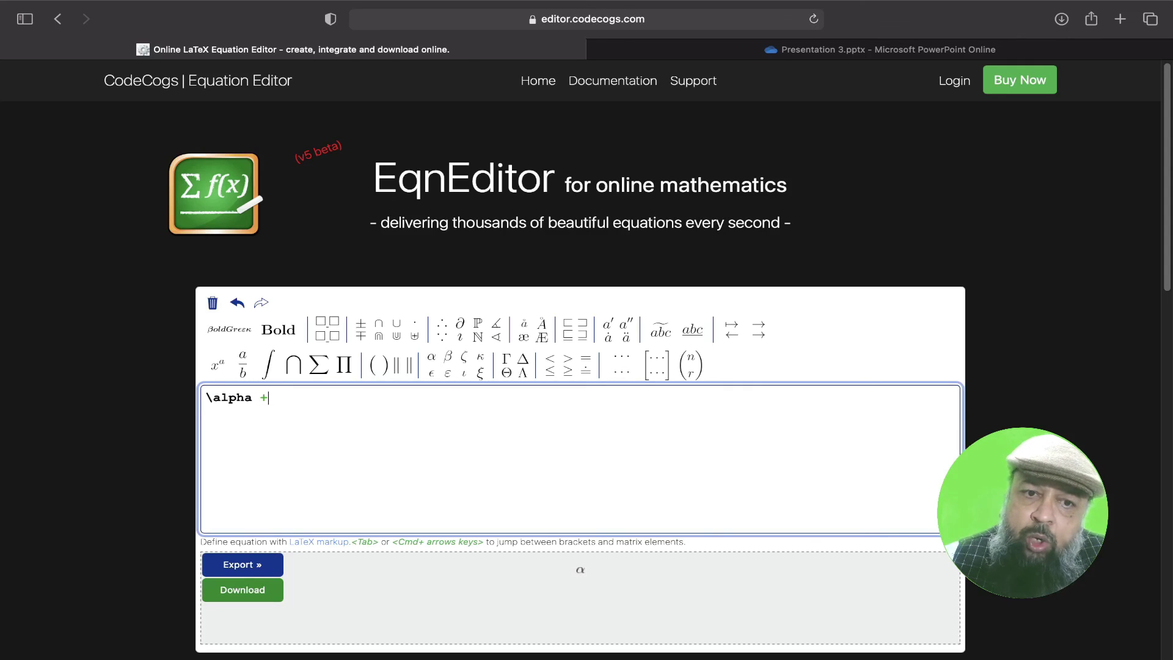
pyautogui.click(451, 358)
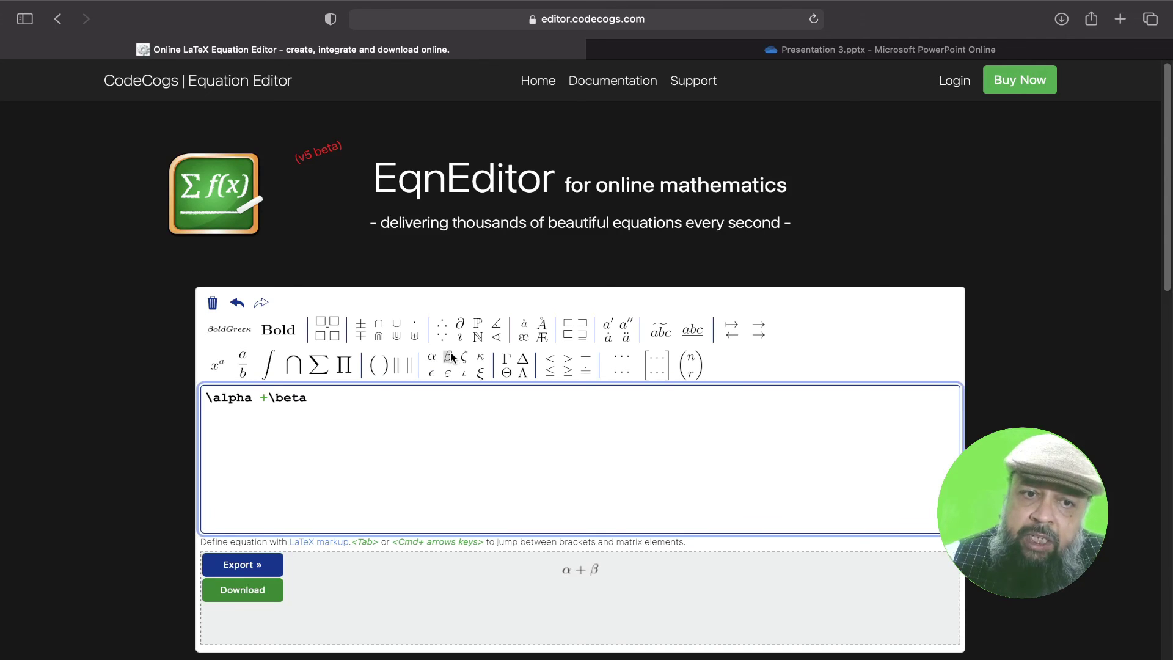
# - Complete the sum as α + β + γ = 0, then clear the whole equation
pyautogui.write('+')
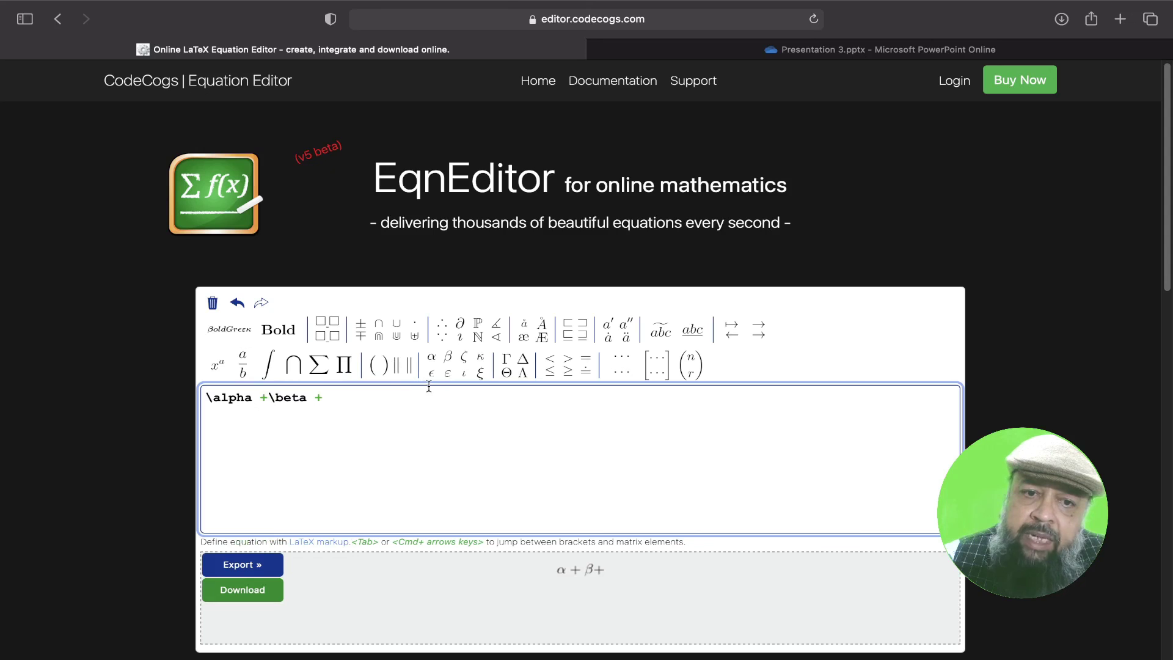
pyautogui.moveTo(441, 378)
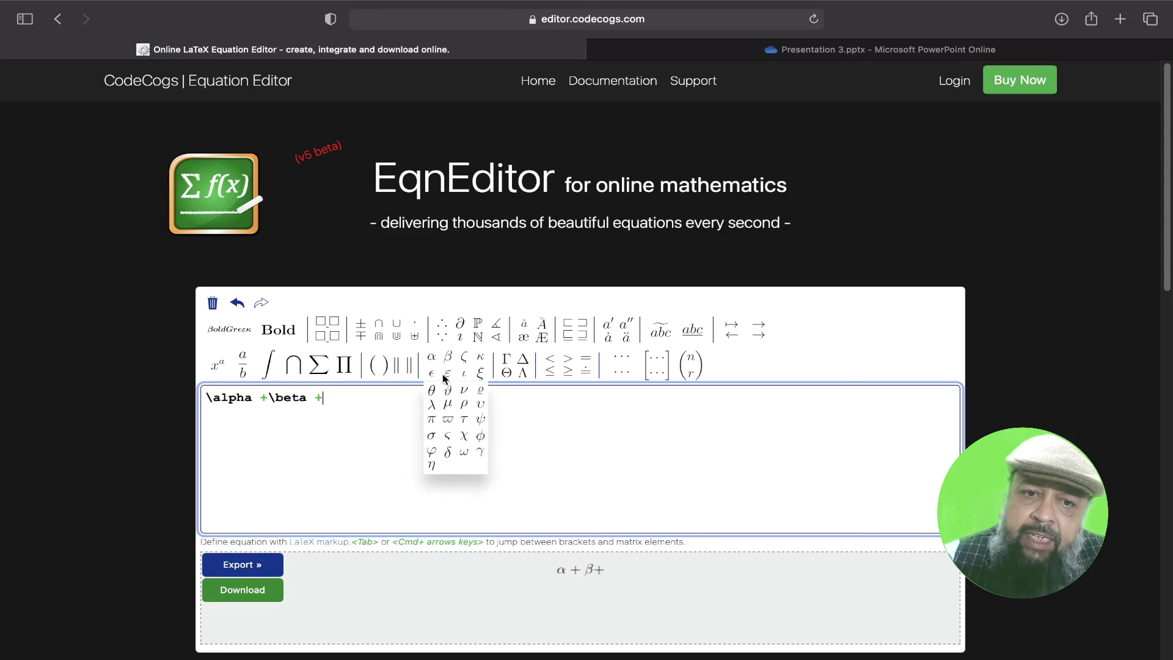
pyautogui.click(481, 452)
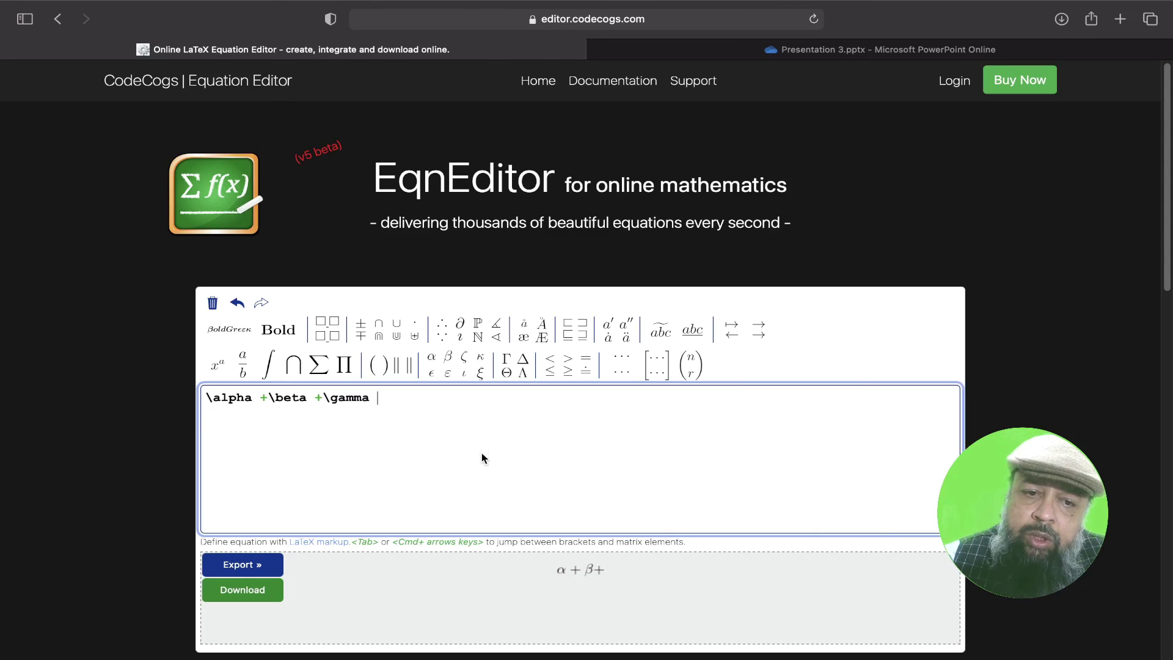
pyautogui.write('=0')
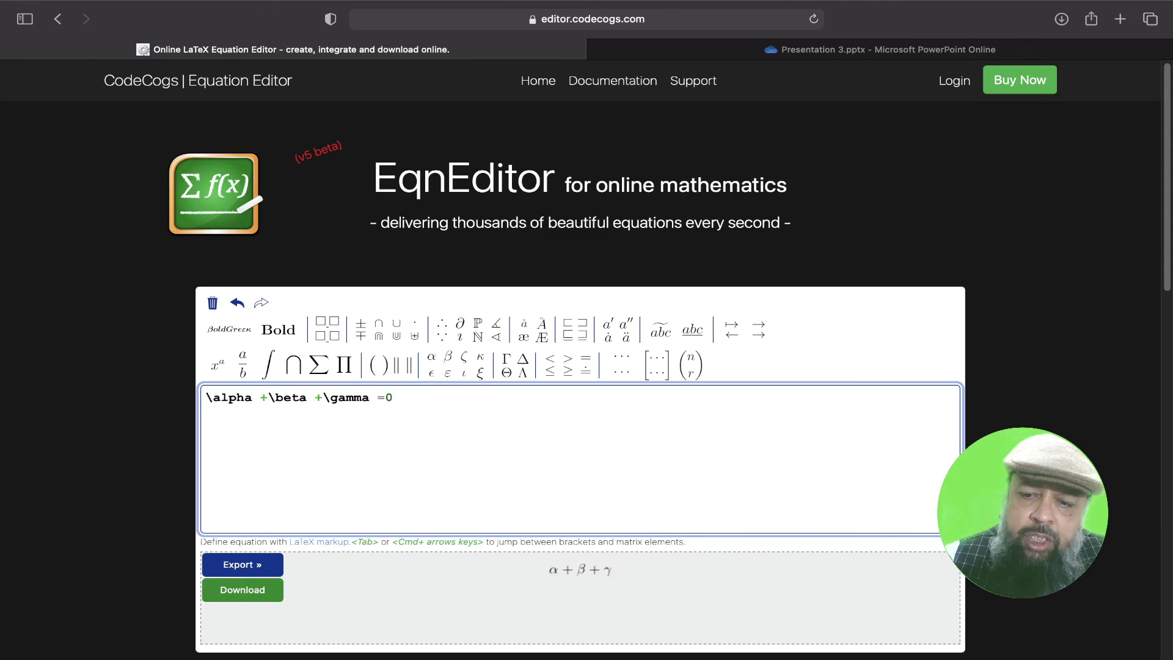
pyautogui.press('super+a')
pyautogui.press('BackSpace')
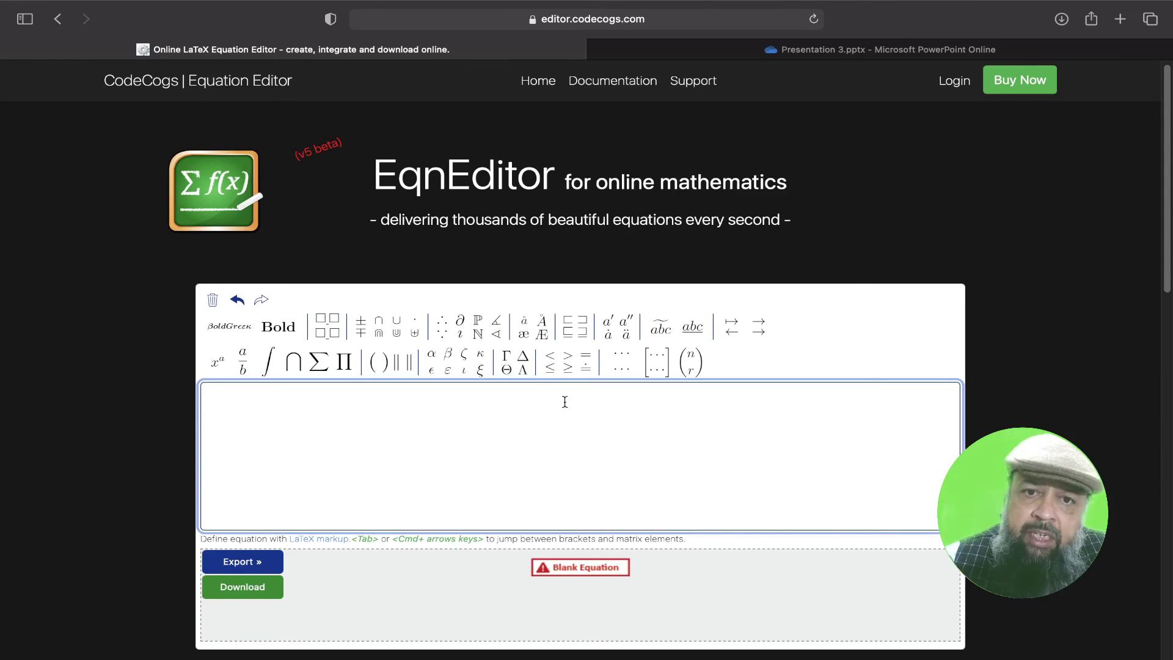
pyautogui.moveTo(579, 334)
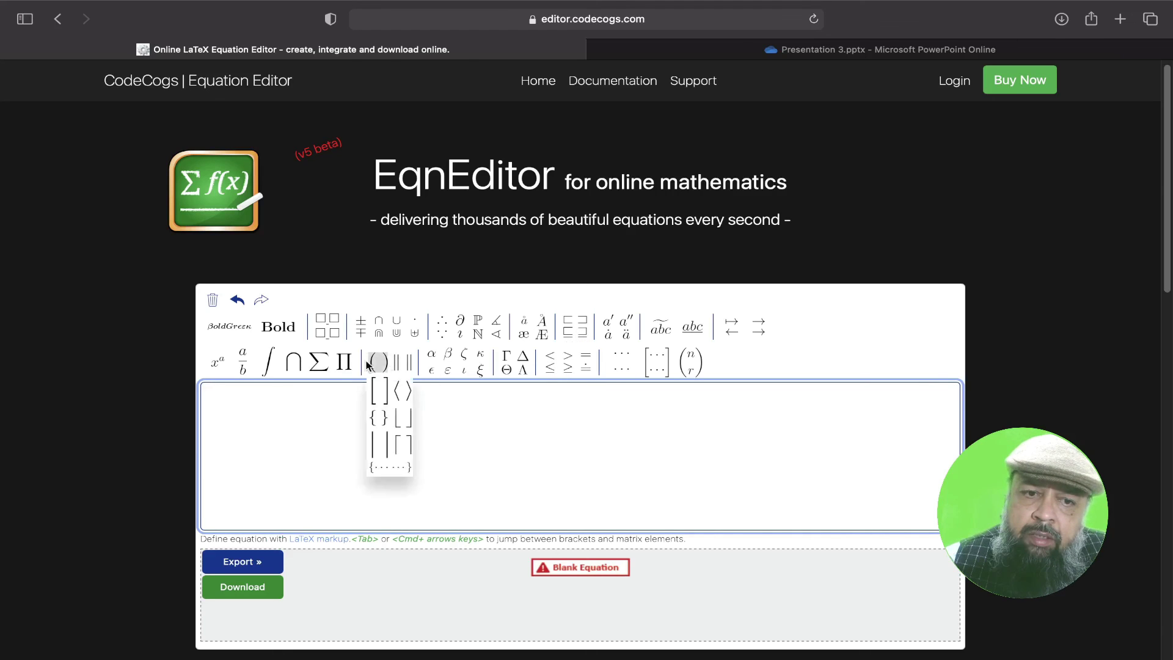
pyautogui.moveTo(329, 364)
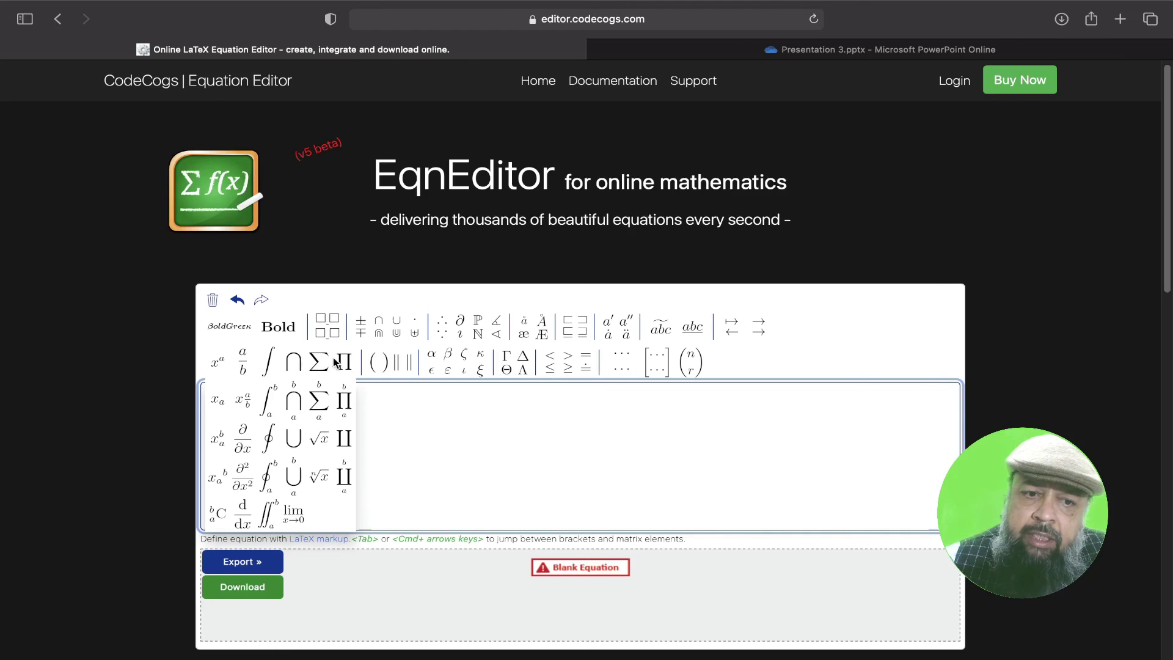
# - Insert an indexed root with index 3 and radicand 27, giving \sqrt[3]{27}
pyautogui.click(319, 476)
pyautogui.write('3')
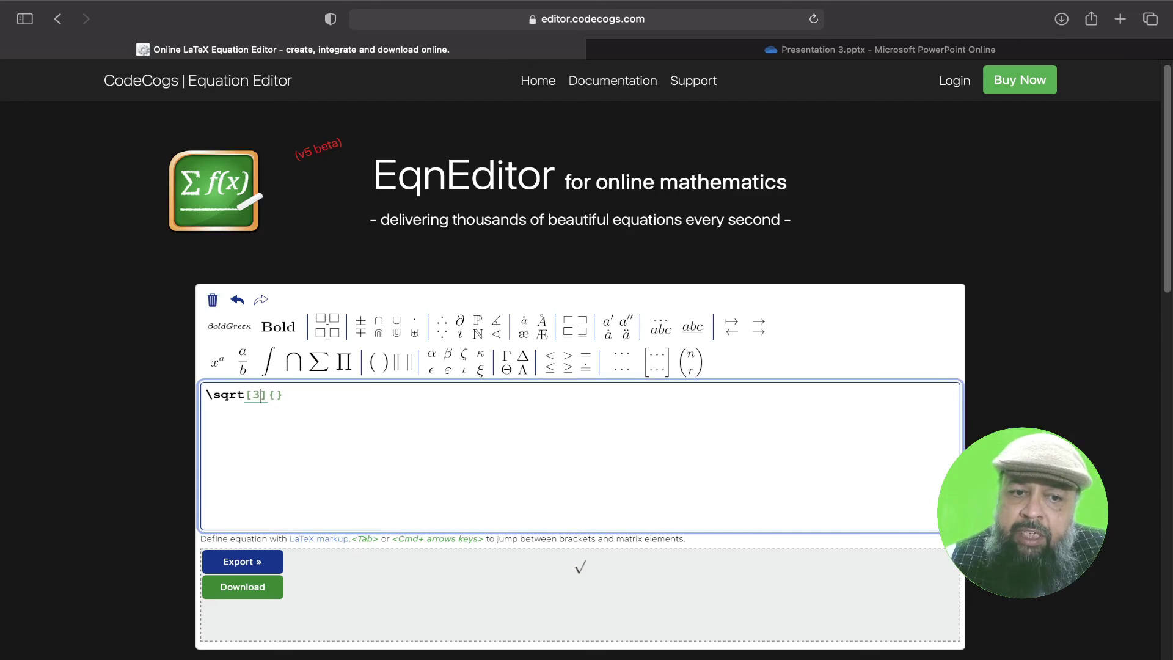
pyautogui.click(276, 396)
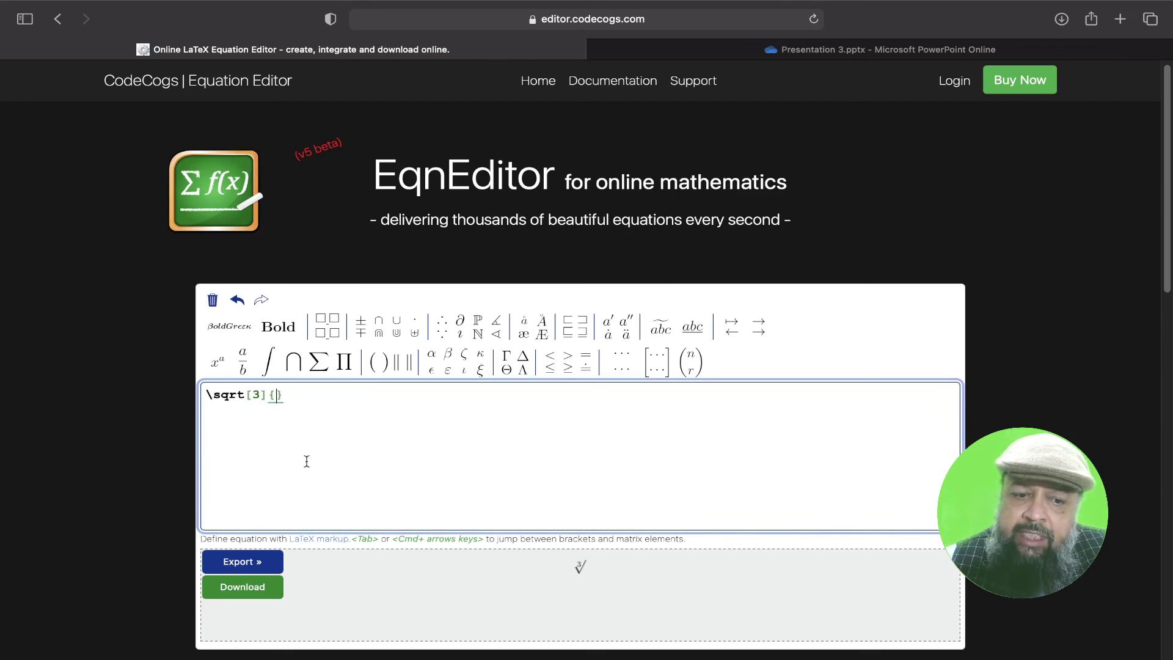
pyautogui.write('27')
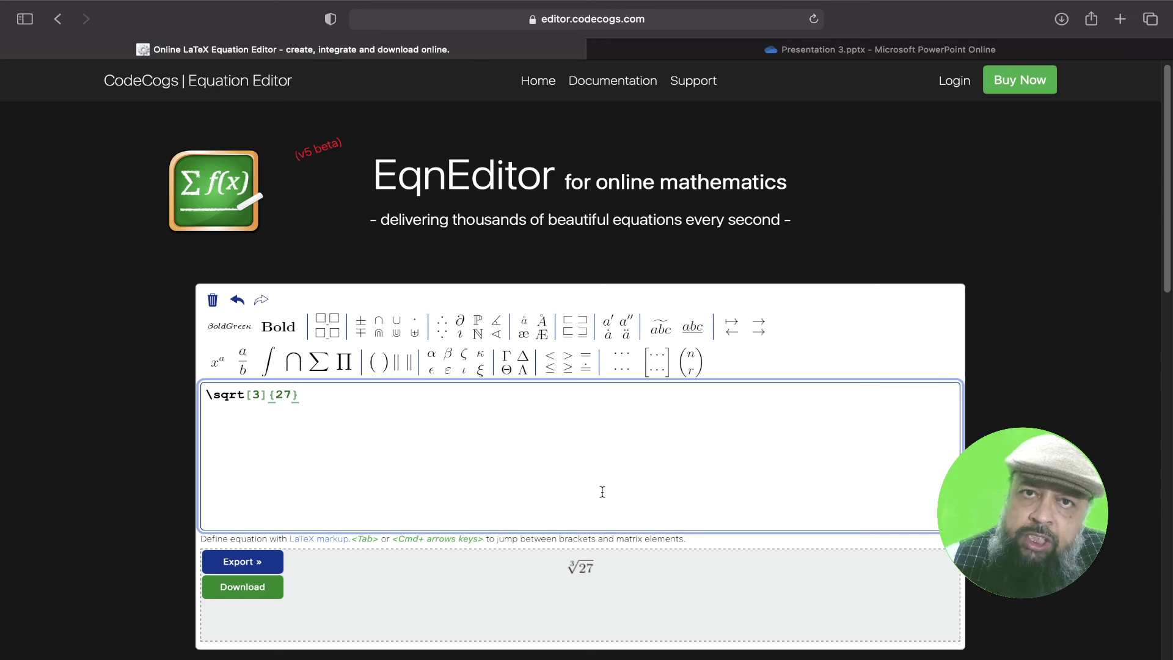